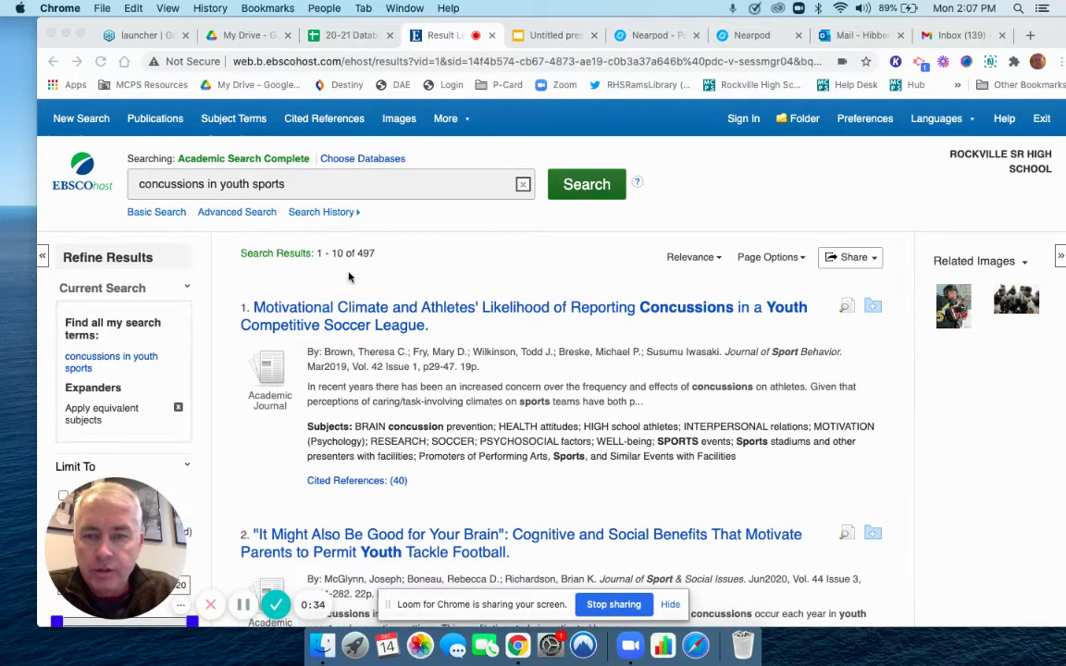
Step: Limit the search results to full text and open the PDF of the first article, "Concussions in Youth Sports."
scroll(402, 281, "down", 4)
scroll(402, 281, "up", 2)
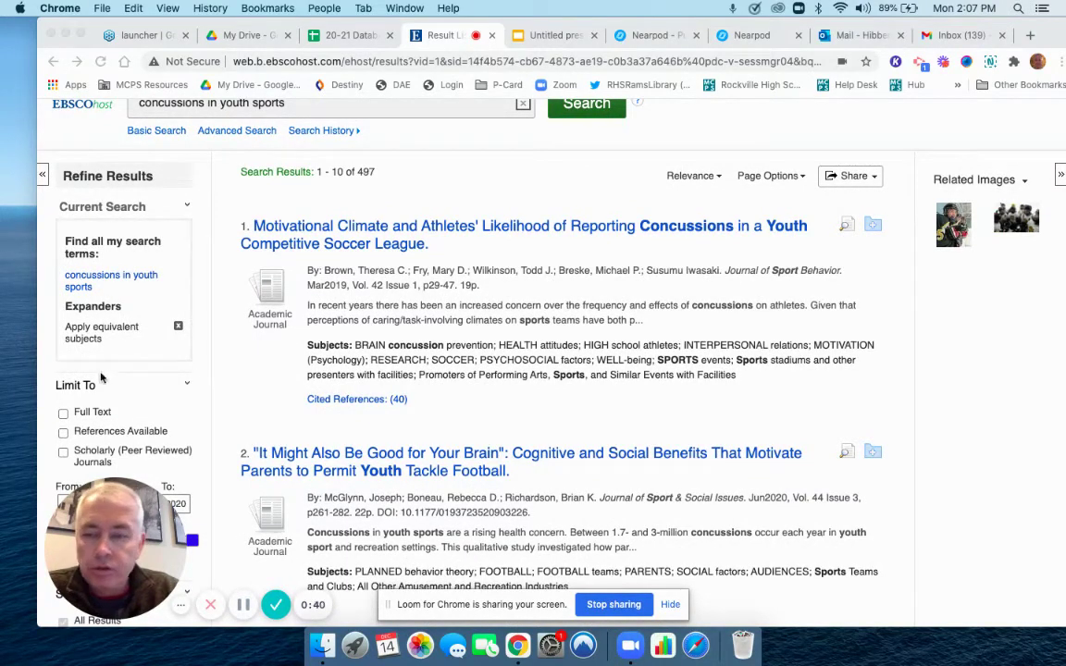
left_click(63, 415)
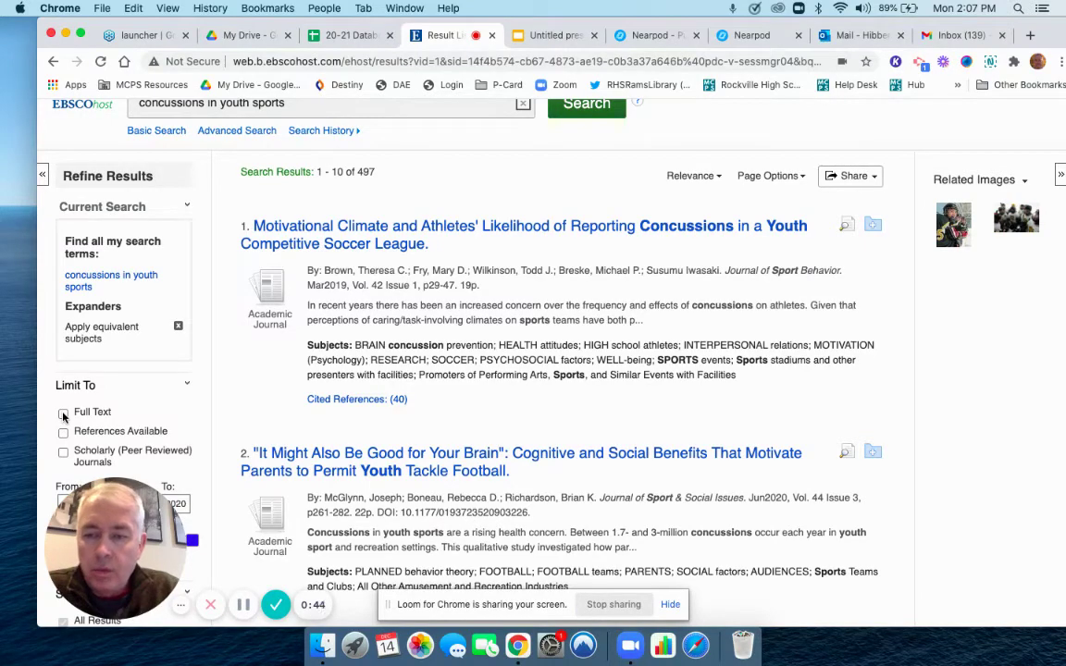
left_click(63, 414)
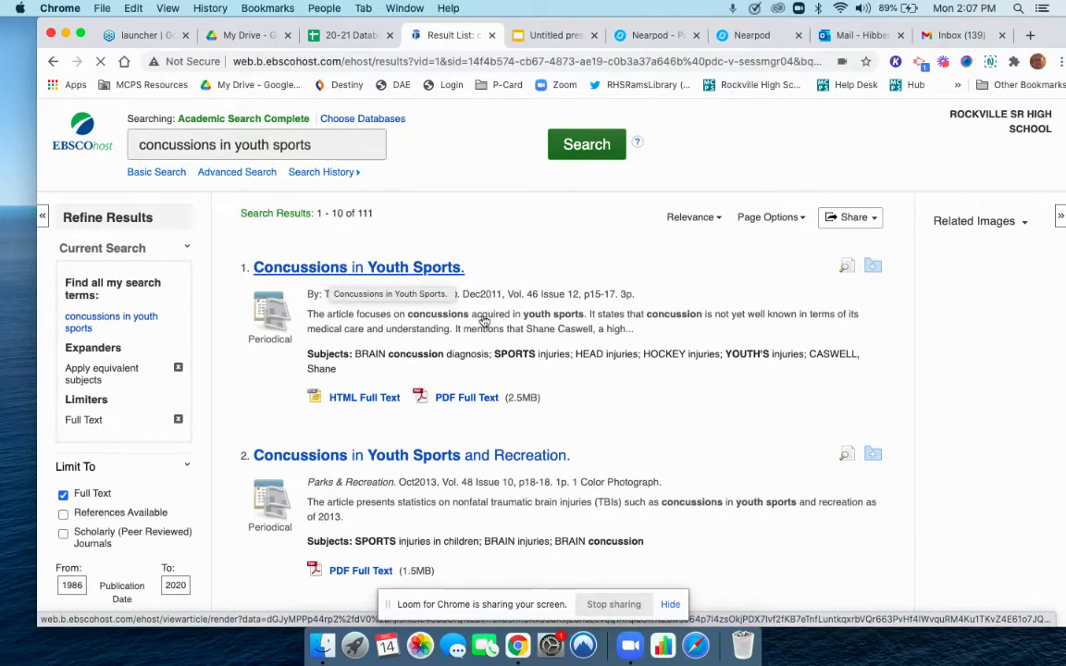
left_click(465, 400)
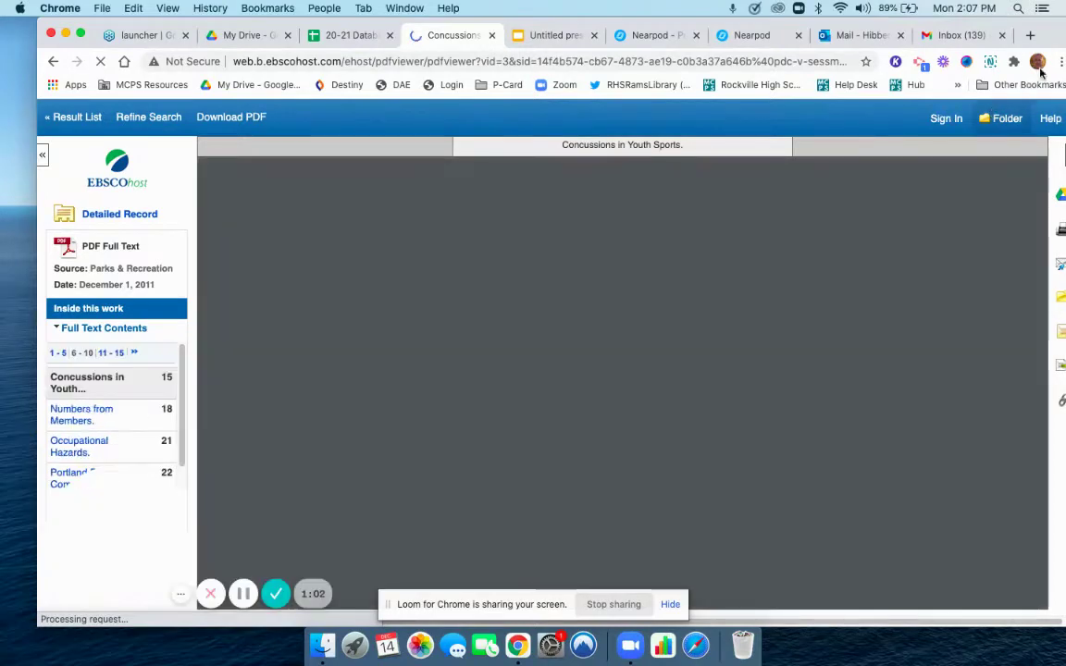
left_click_drag(1048, 36, 1014, 38)
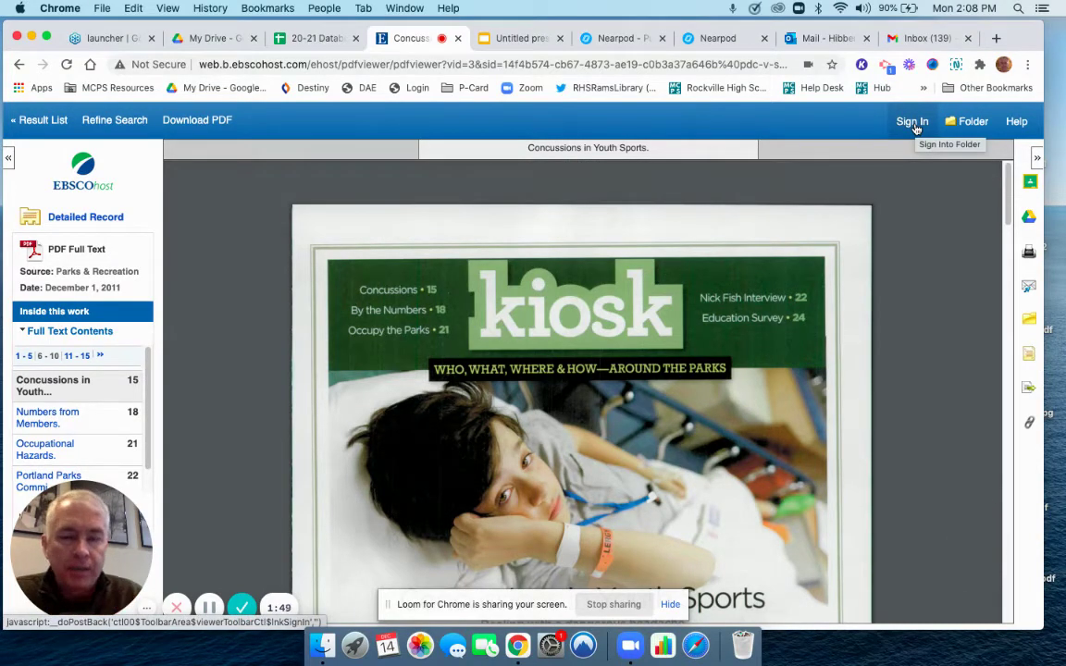
Step: Save the article to Google Drive, choosing the school Google account and allowing EBSCO access to it
left_click(1029, 218)
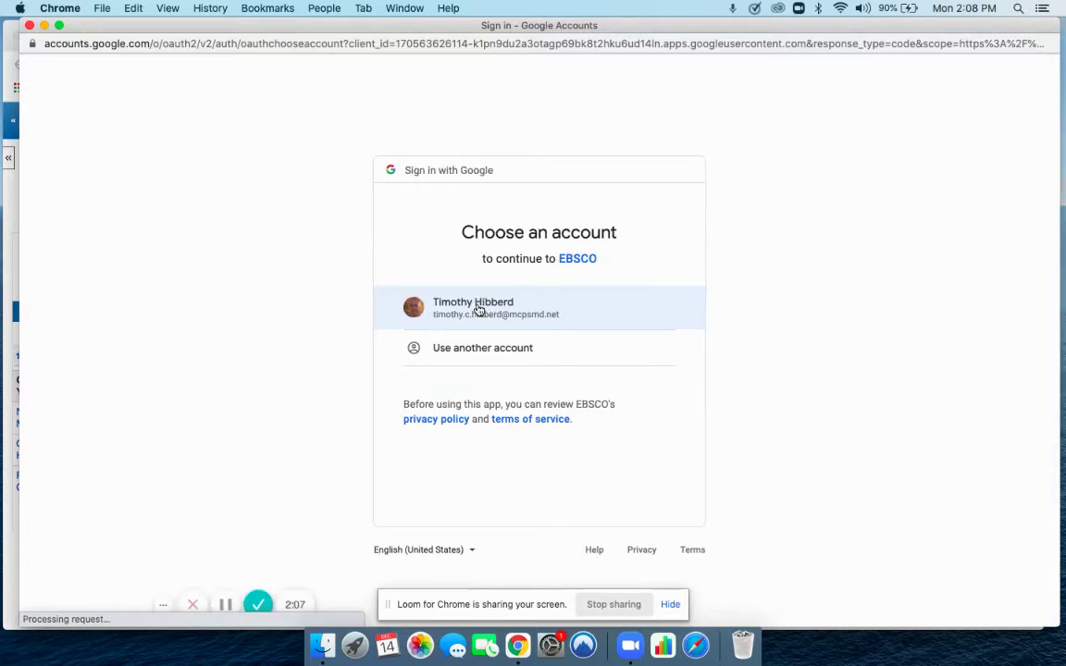
left_click(479, 309)
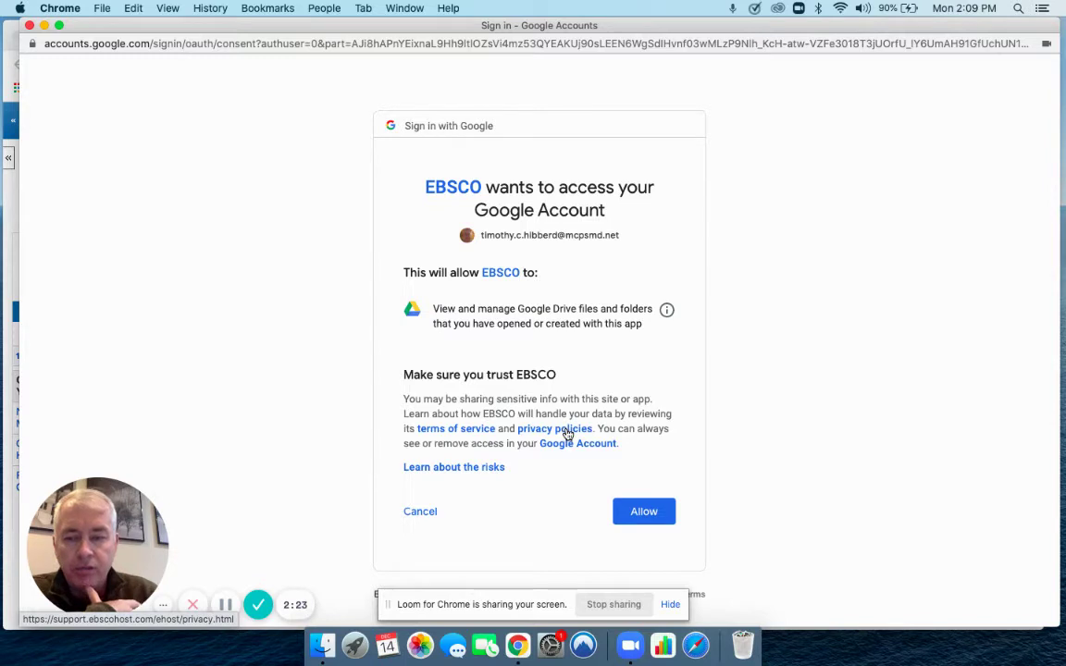
left_click(644, 512)
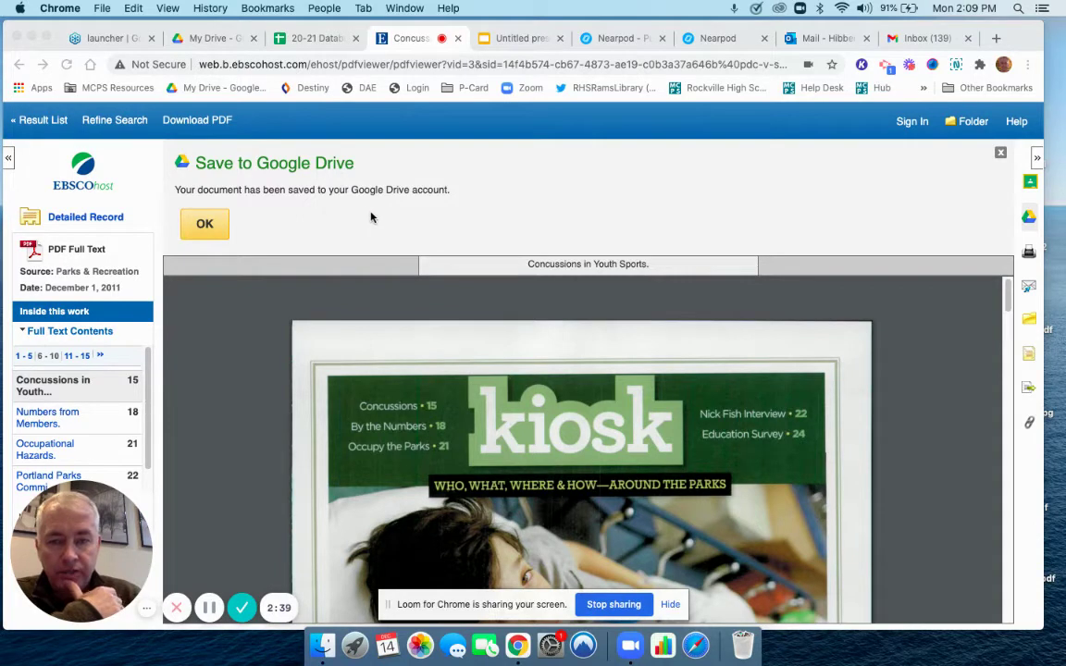
left_click(208, 225)
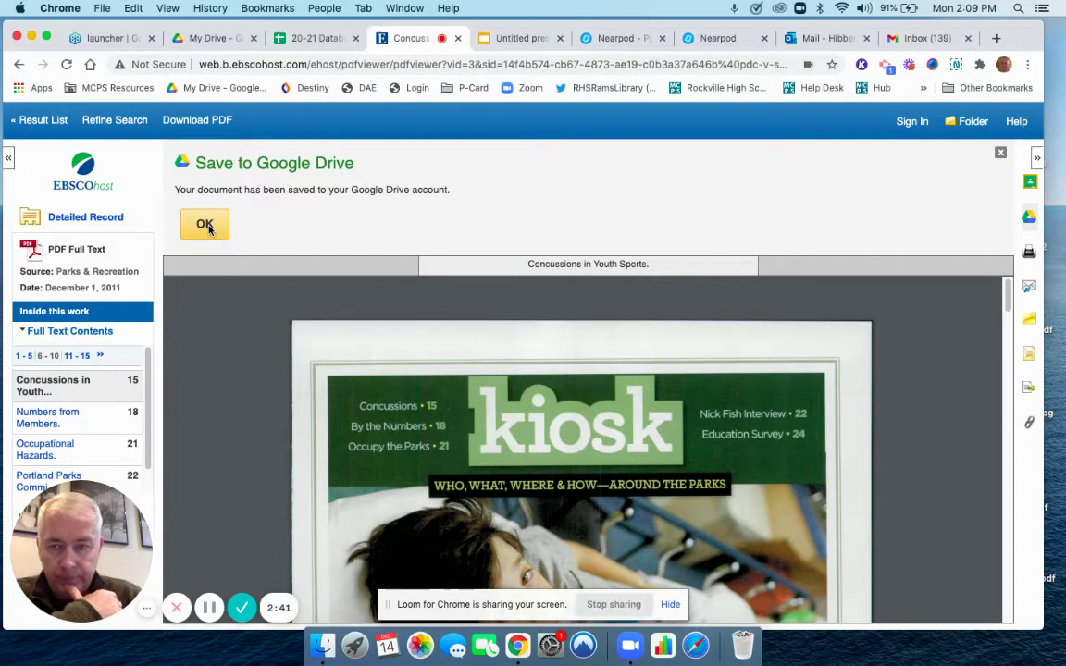
left_click(206, 225)
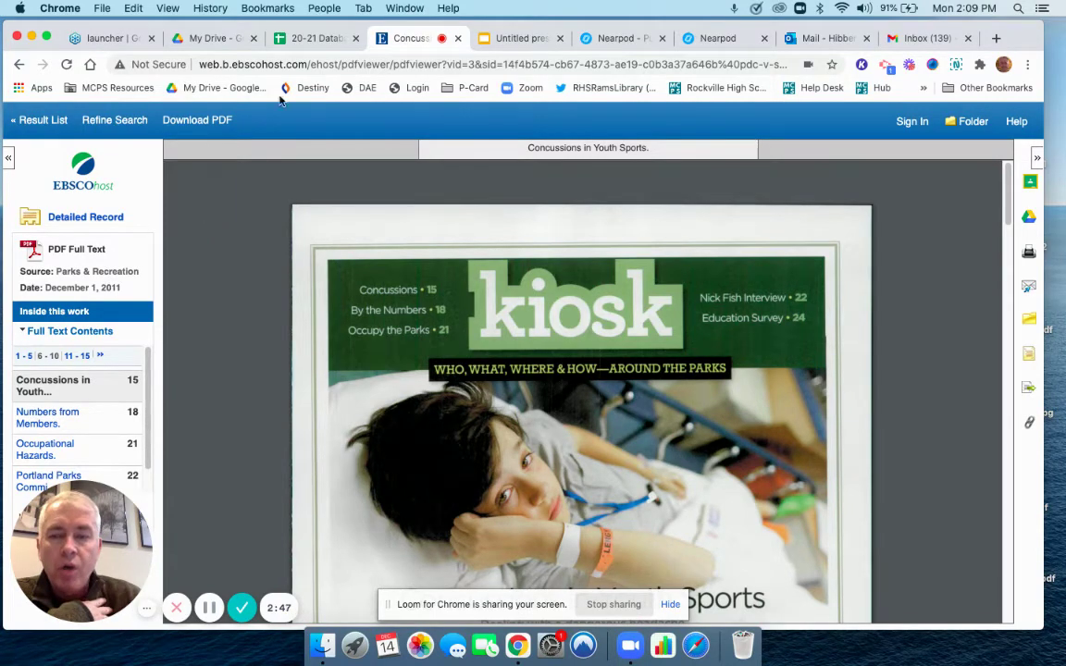
Step: Switch to Google Drive and look for the saved article in My Drive and among the recent files
left_click(211, 39)
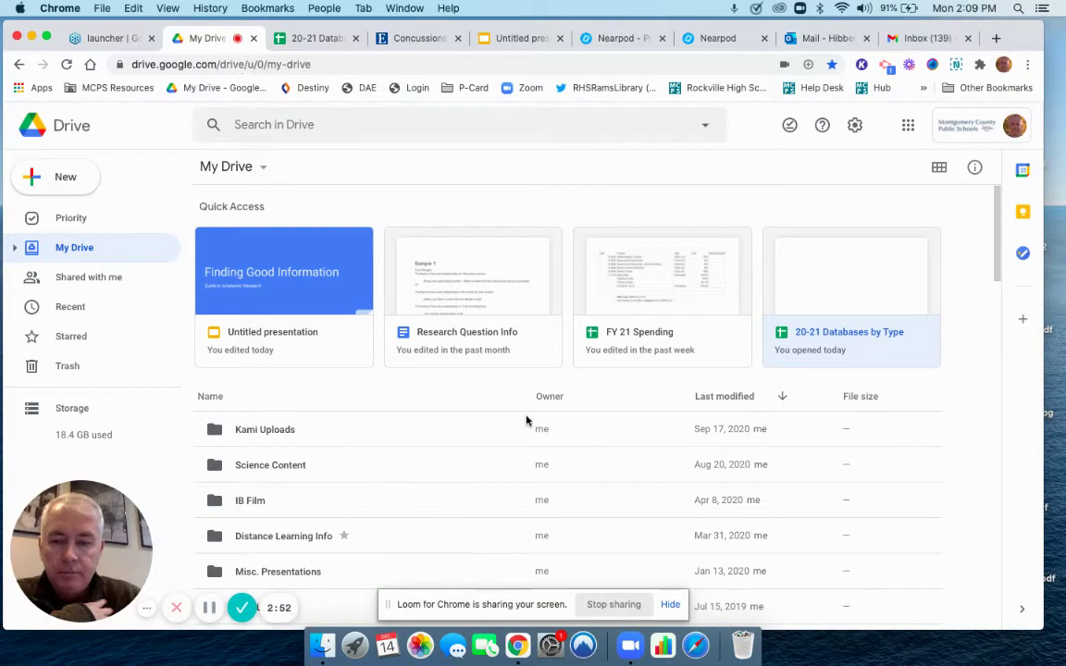
scroll(468, 447, "down", 3)
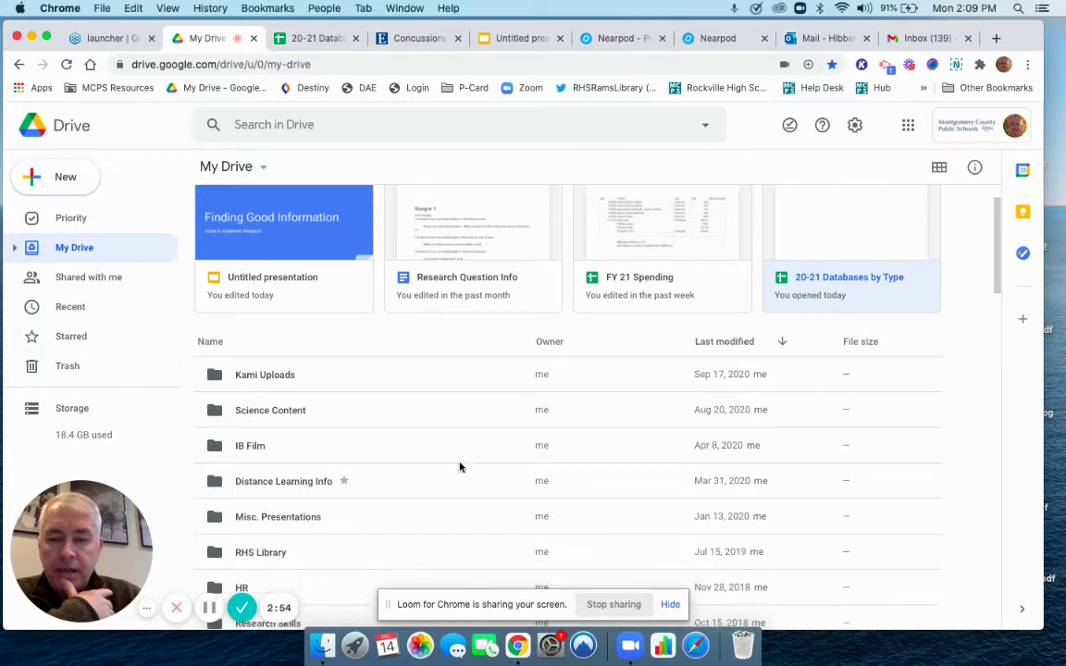
scroll(460, 467, "down", 10)
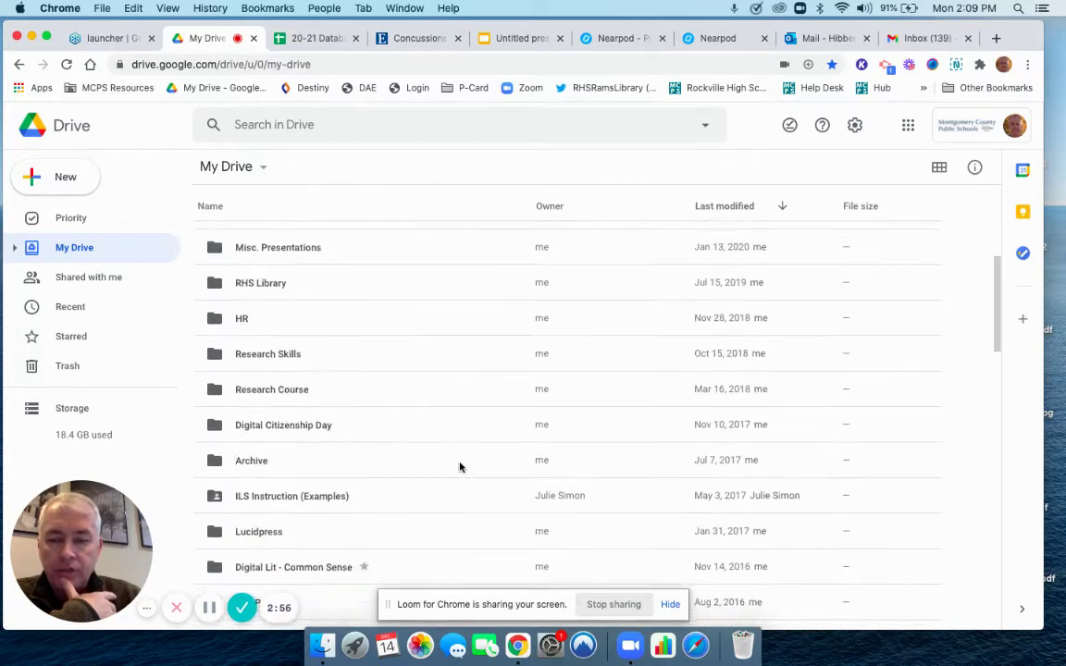
scroll(460, 467, "down", 12)
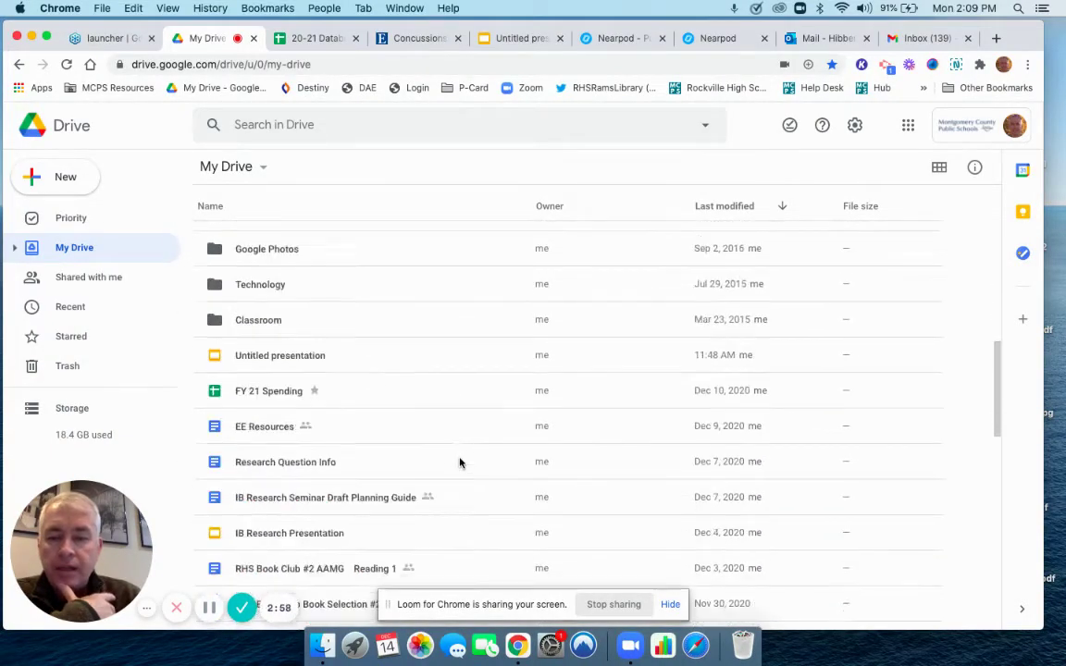
scroll(460, 463, "down", 7)
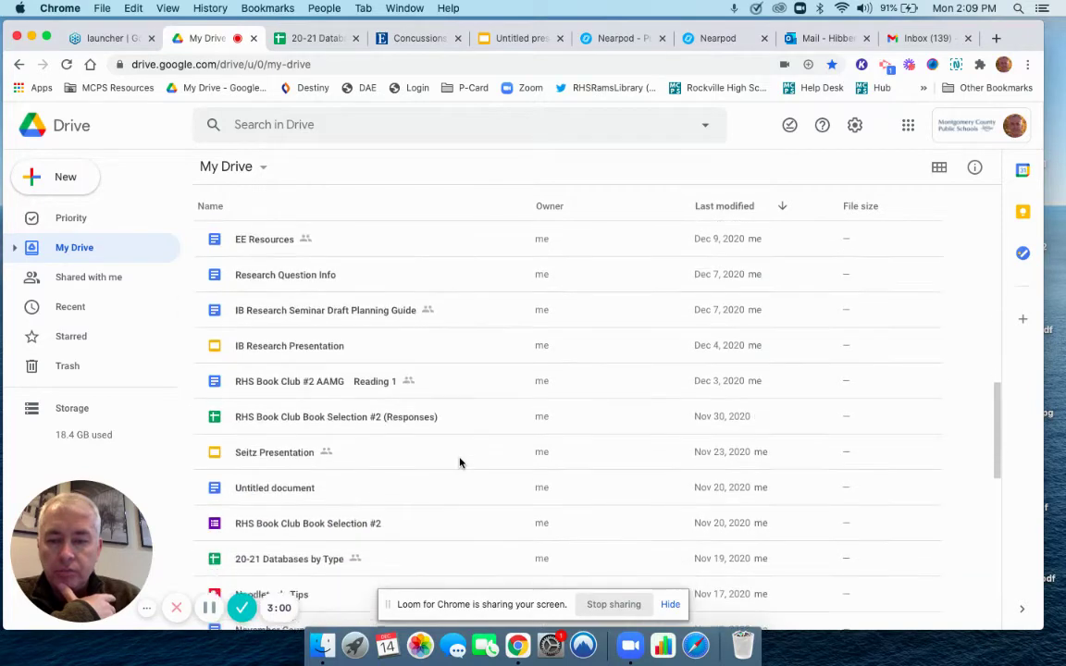
scroll(460, 463, "down", 13)
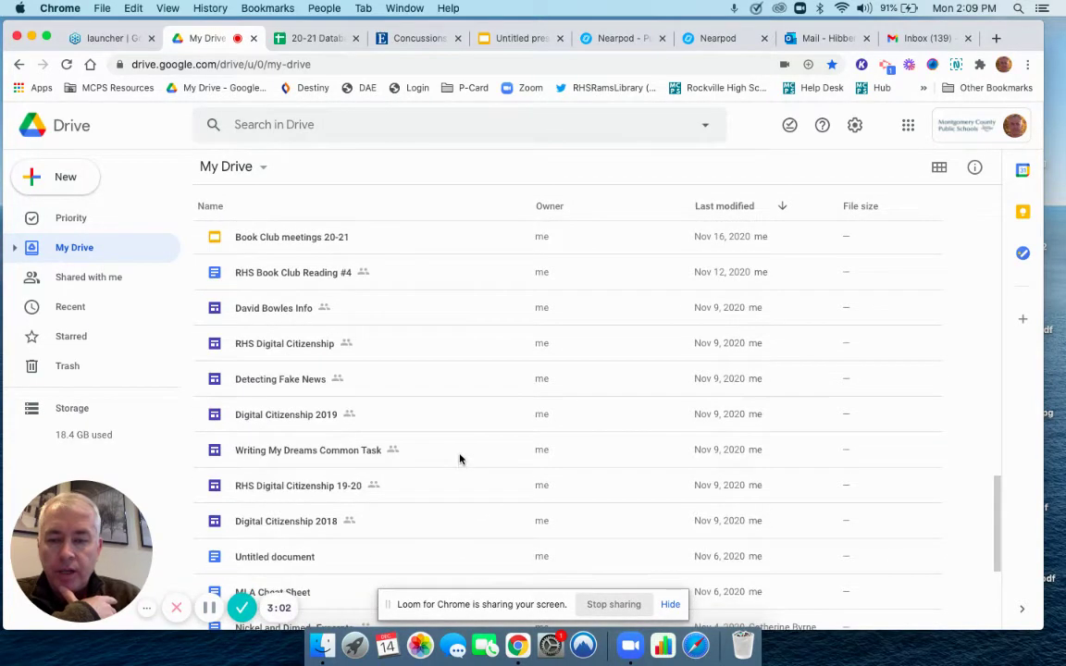
scroll(460, 458, "down", 3)
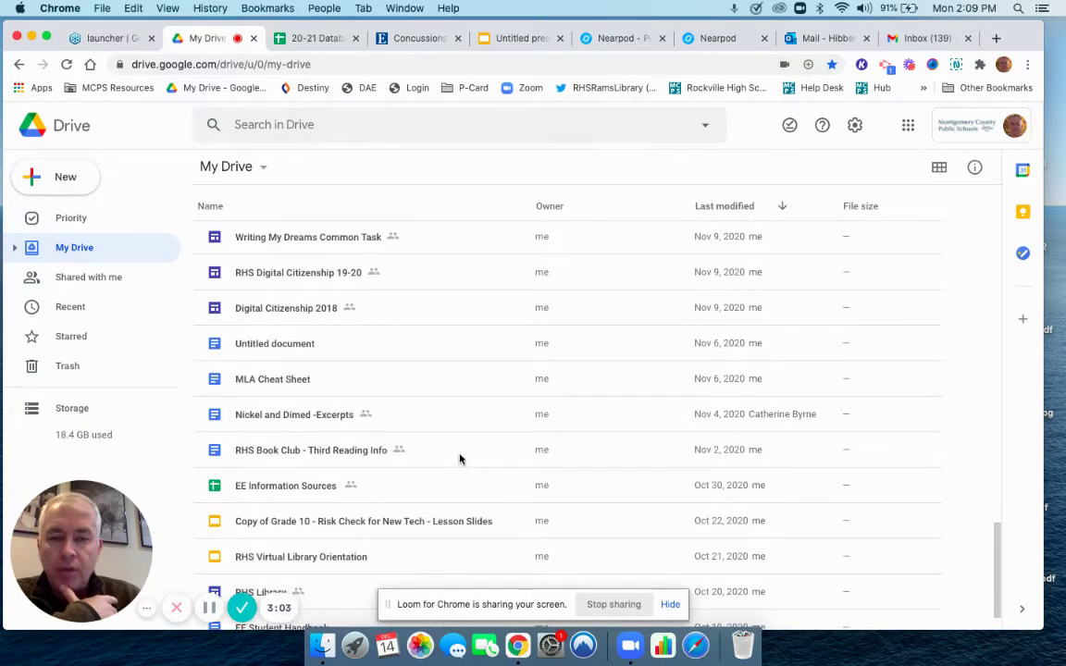
scroll(460, 458, "down", 10)
scroll(460, 458, "up", 20)
scroll(460, 459, "up", 2)
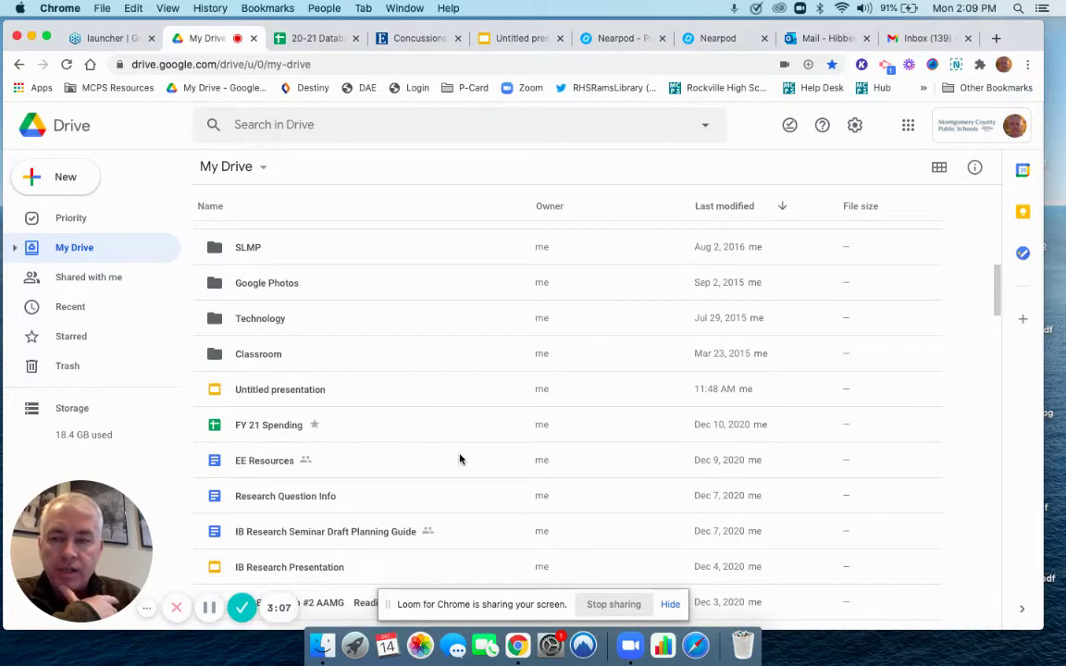
left_click(69, 309)
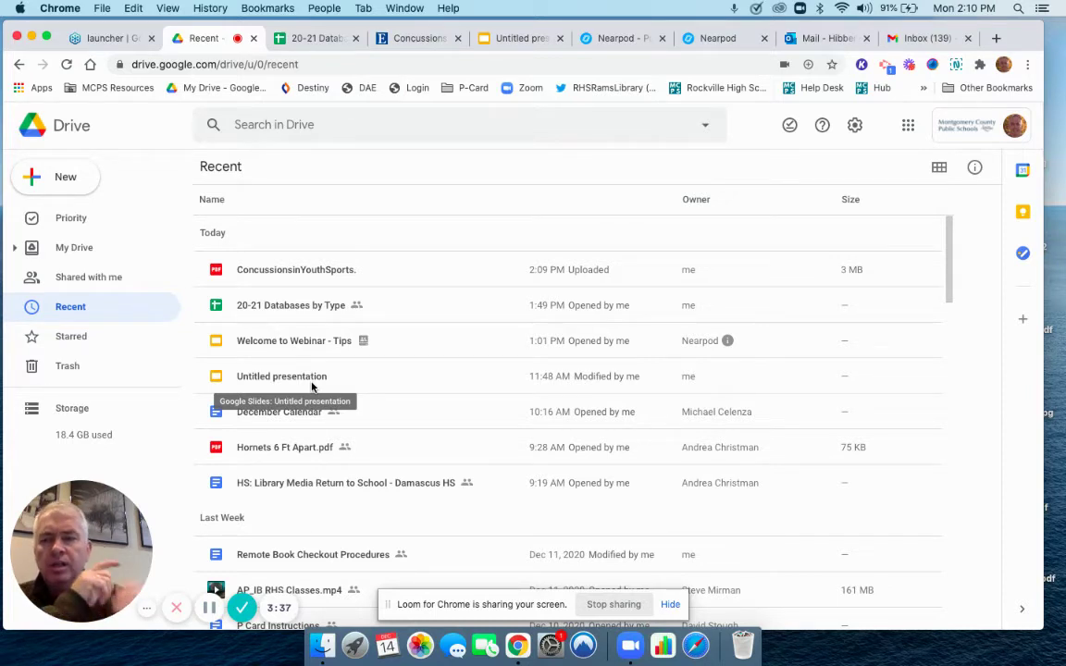
Step: Create a new Drive folder named "EE Project"
left_click(54, 180)
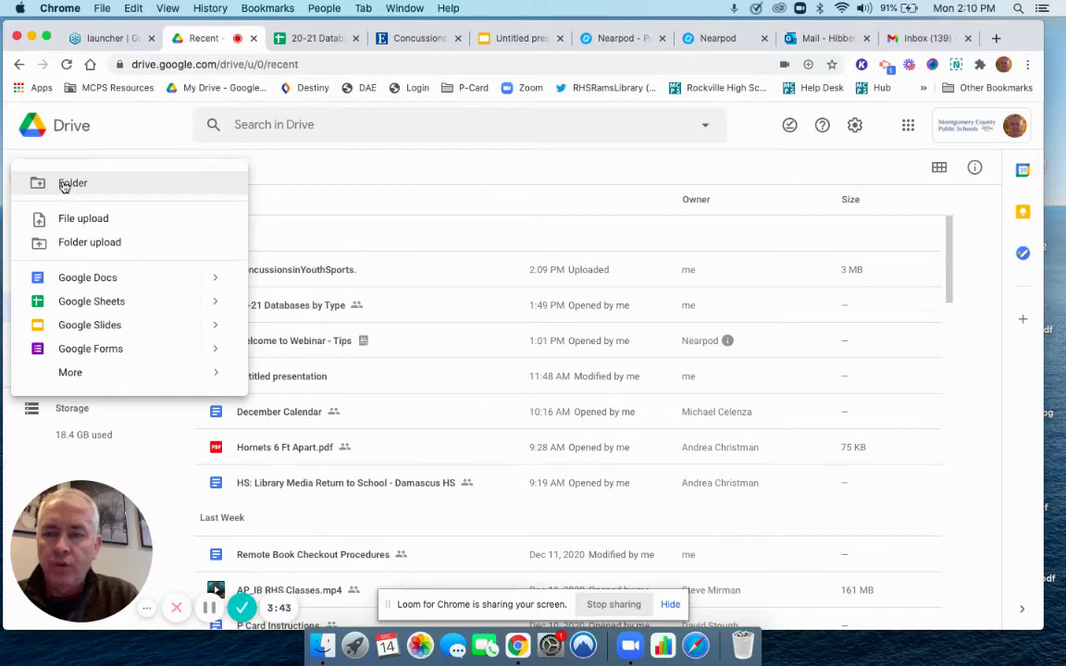
left_click(63, 184)
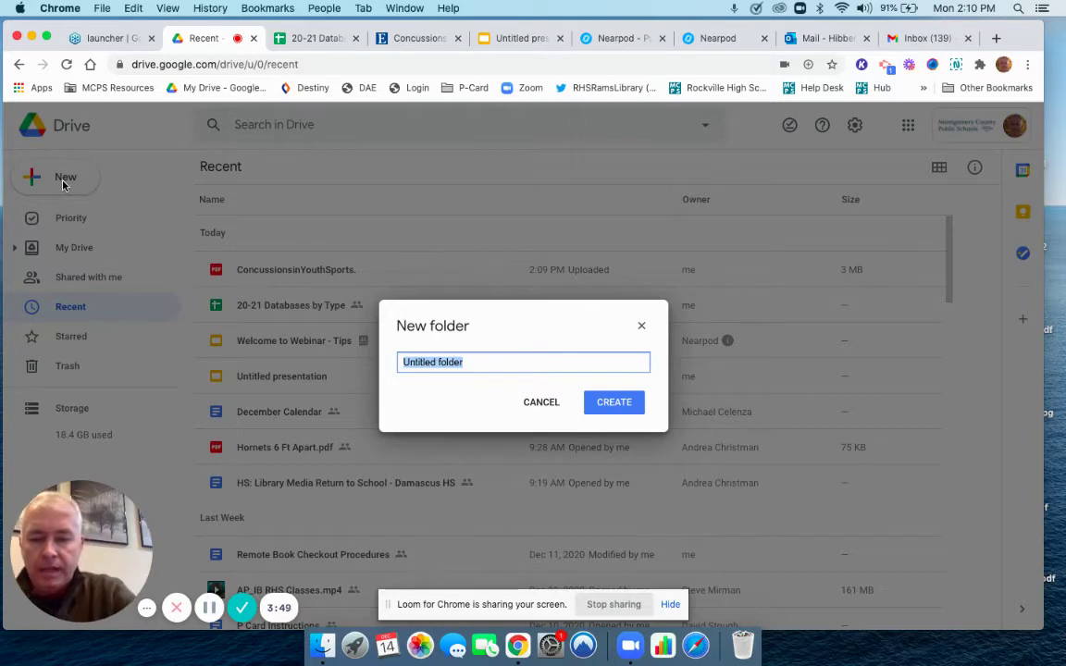
type("EE Project")
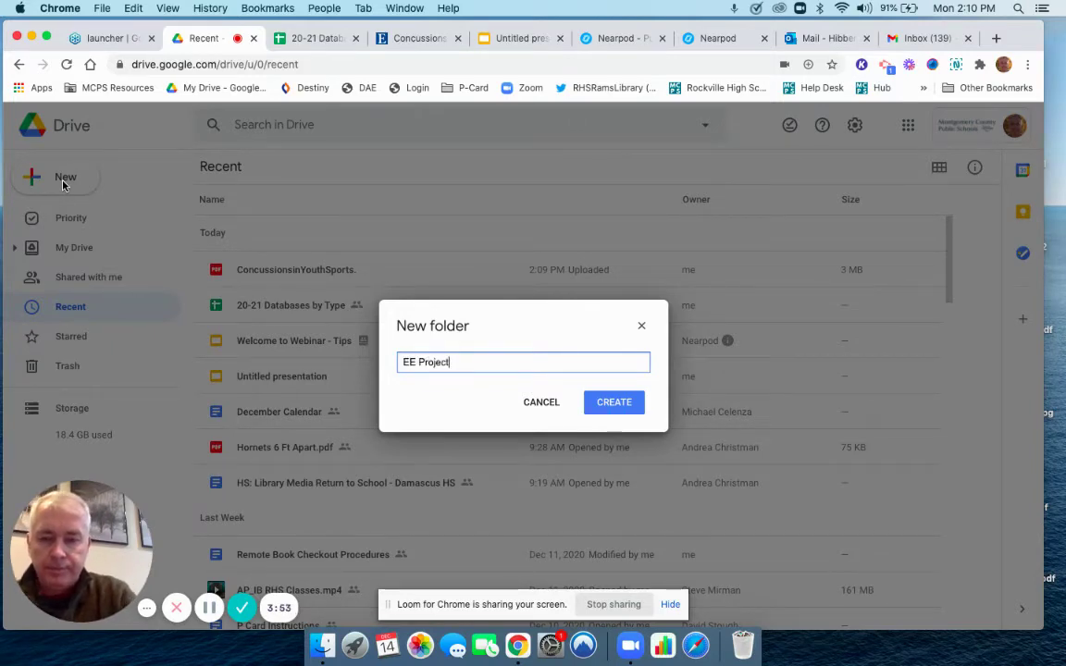
left_click(614, 403)
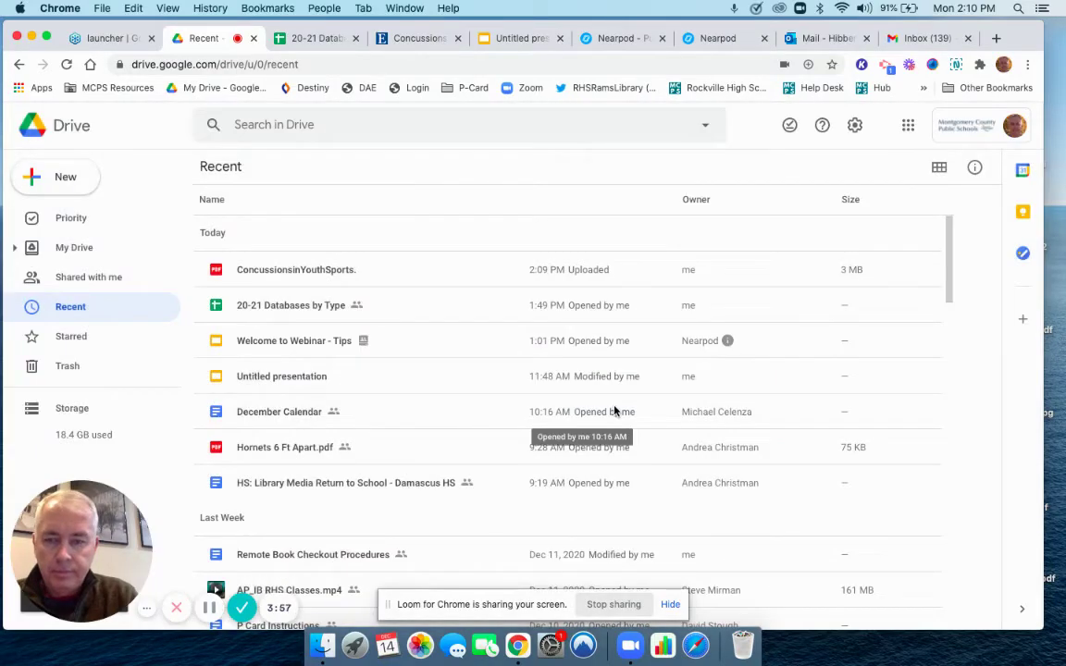
Step: Open the EE Project folder in My Drive and create a subfolder named "Research Articles" inside it
left_click(74, 247)
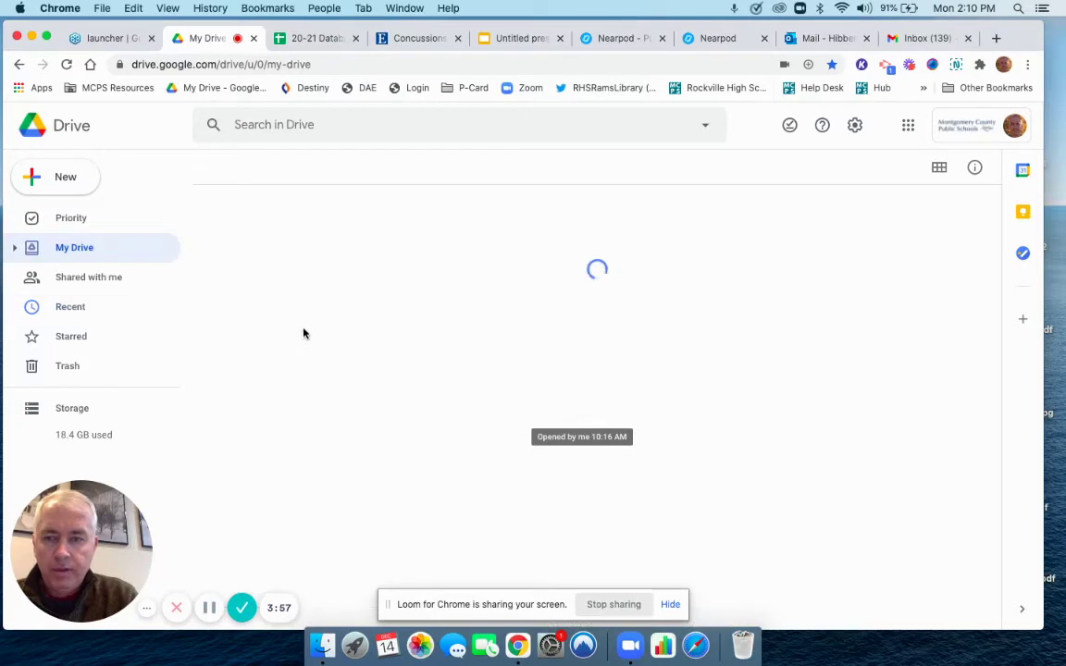
scroll(304, 330, "down", 1)
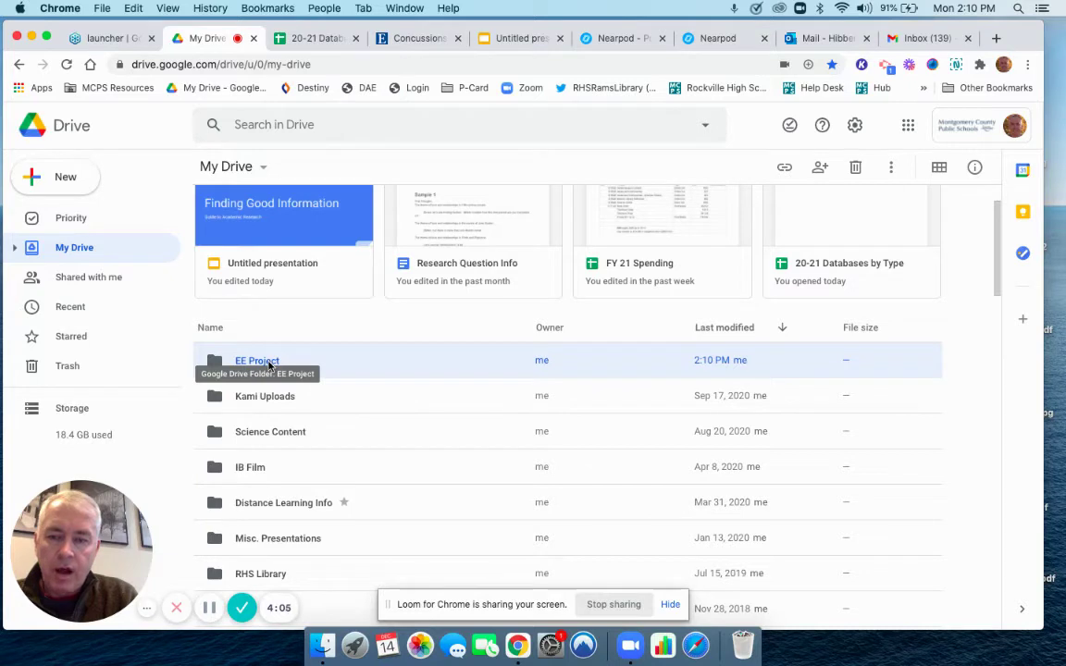
double_click(268, 363)
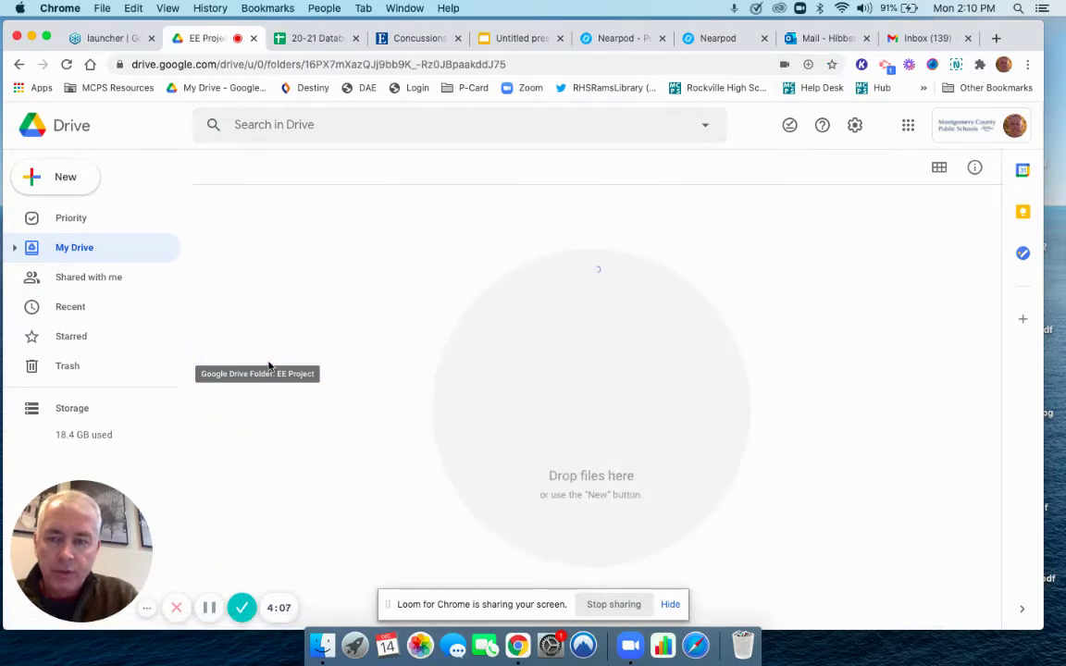
left_click(47, 185)
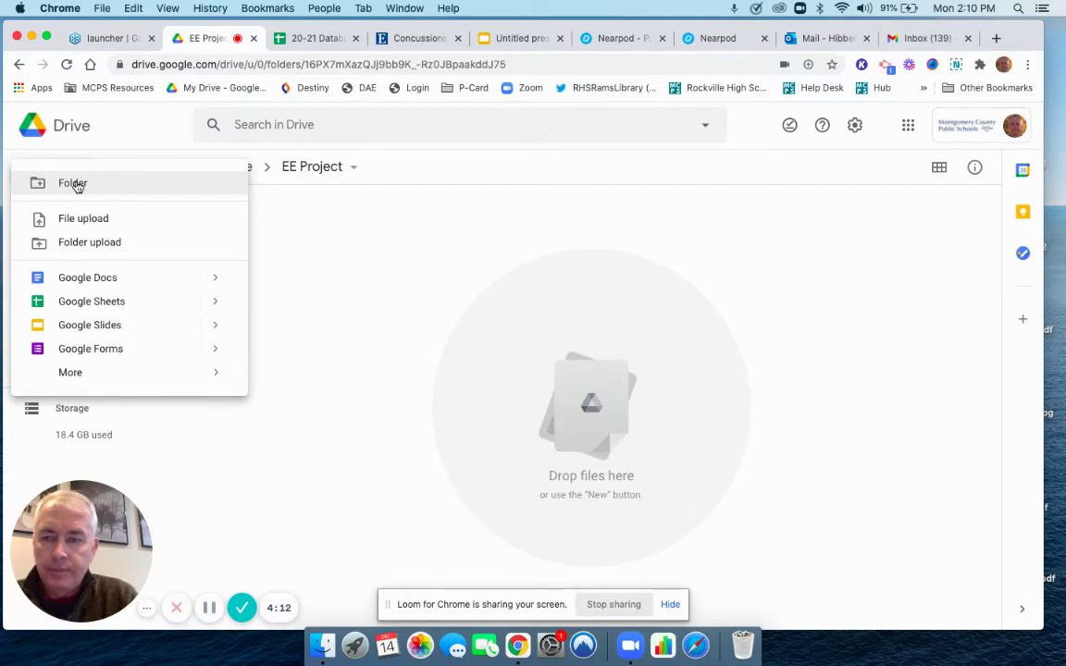
left_click(76, 185)
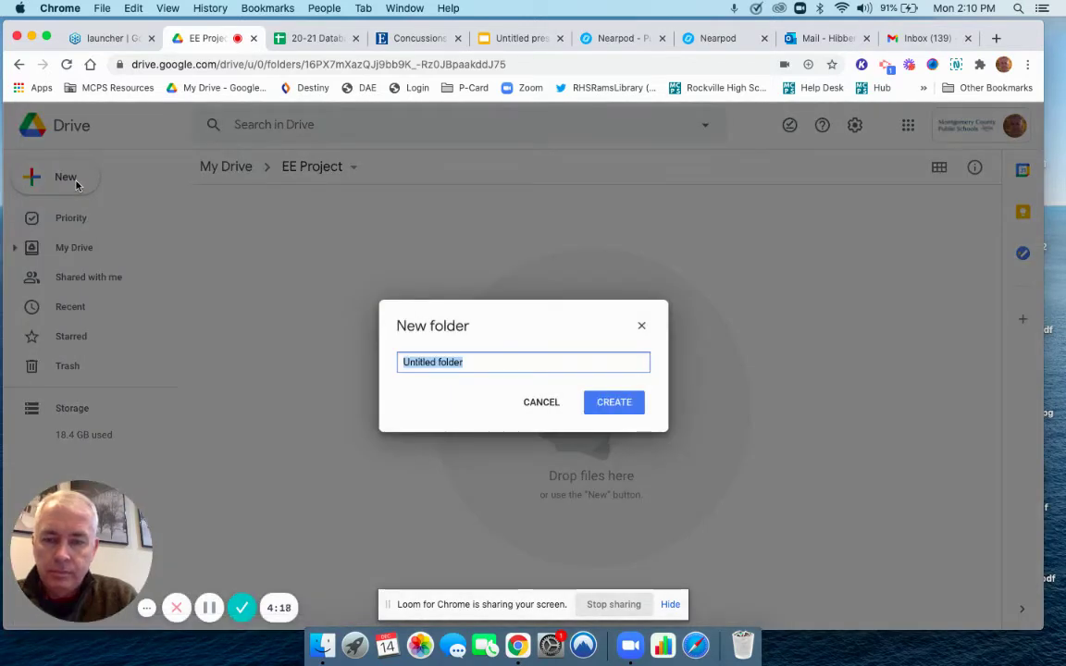
type("Re")
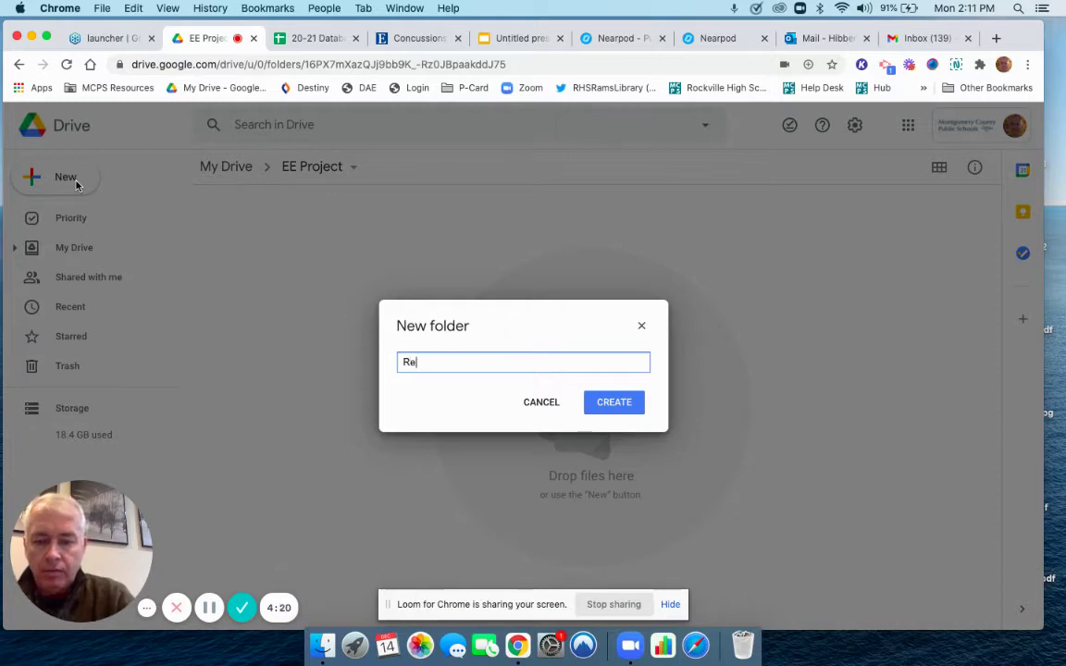
type("searc")
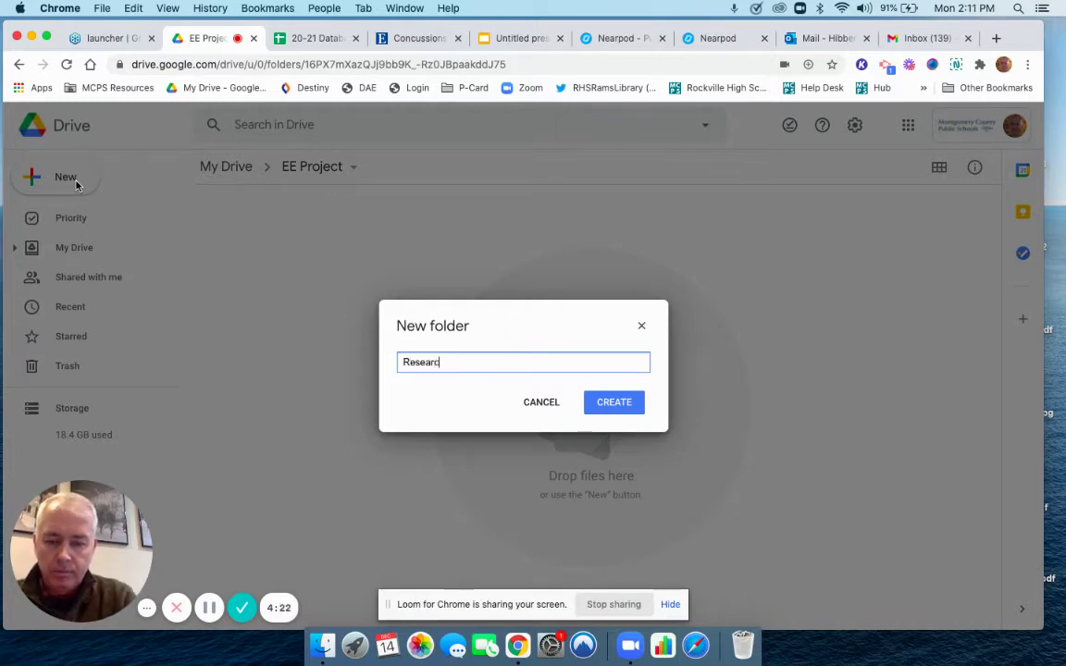
type("h Articles")
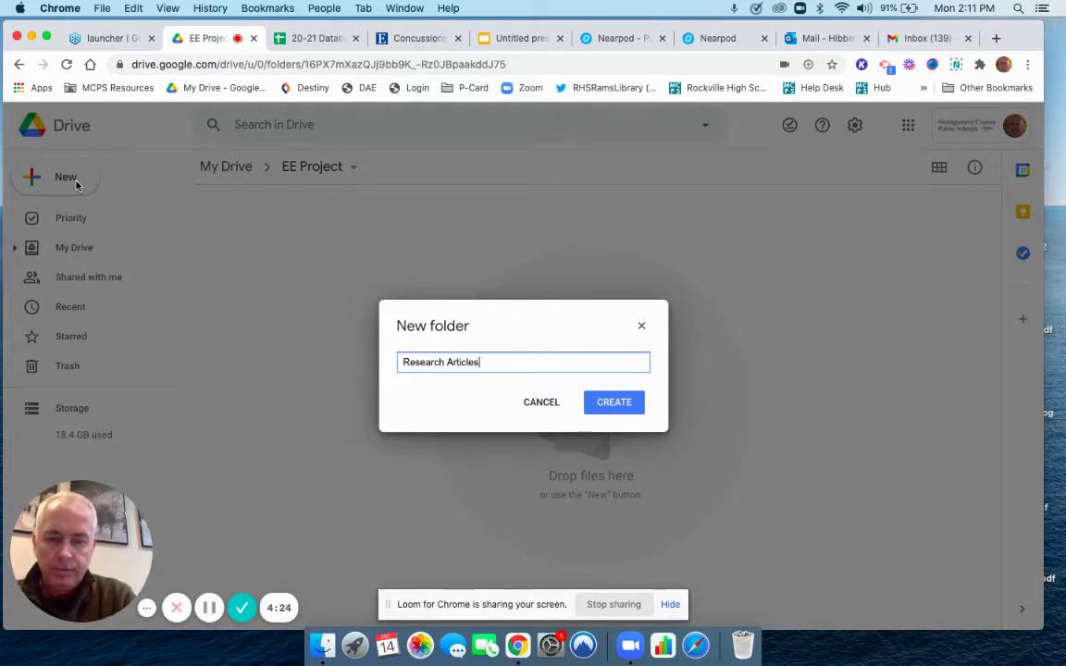
left_click(614, 403)
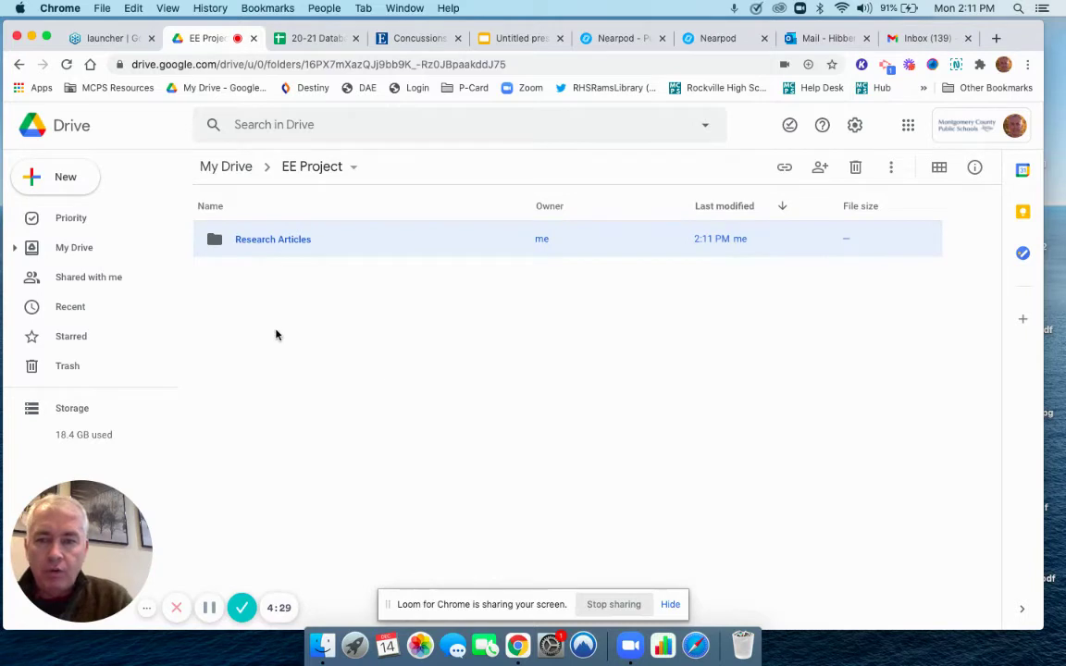
Step: Create a subfolder named "Drafts" inside the EE Project folder
left_click(63, 176)
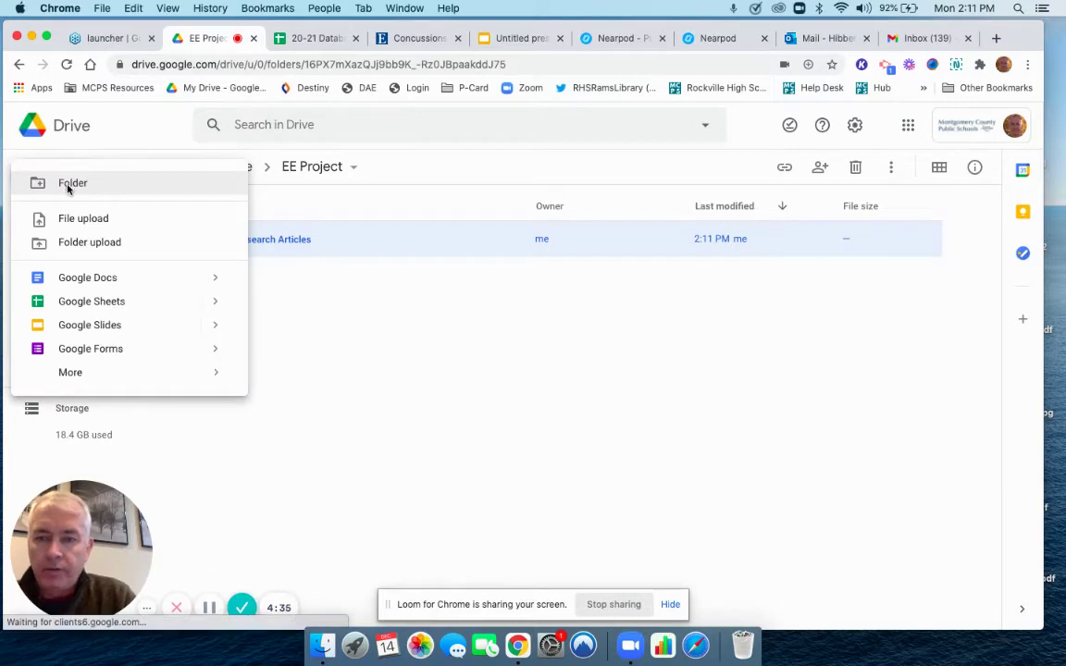
left_click(72, 184)
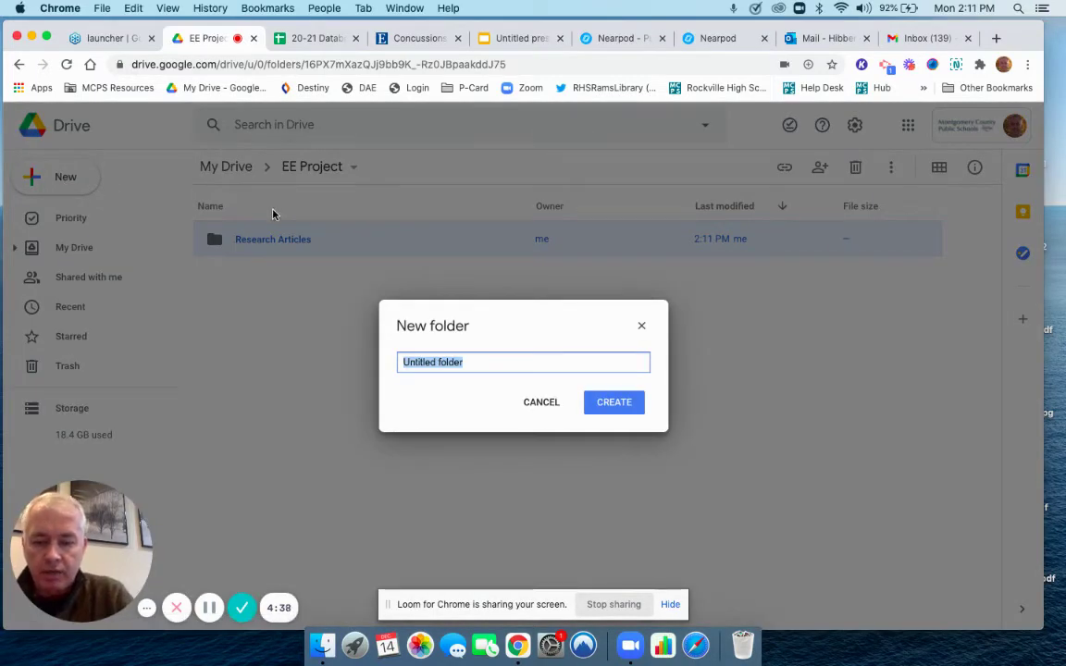
type("Drafts")
key("BackSpace")
key("BackSpace")
key("BackSpace")
type("fts")
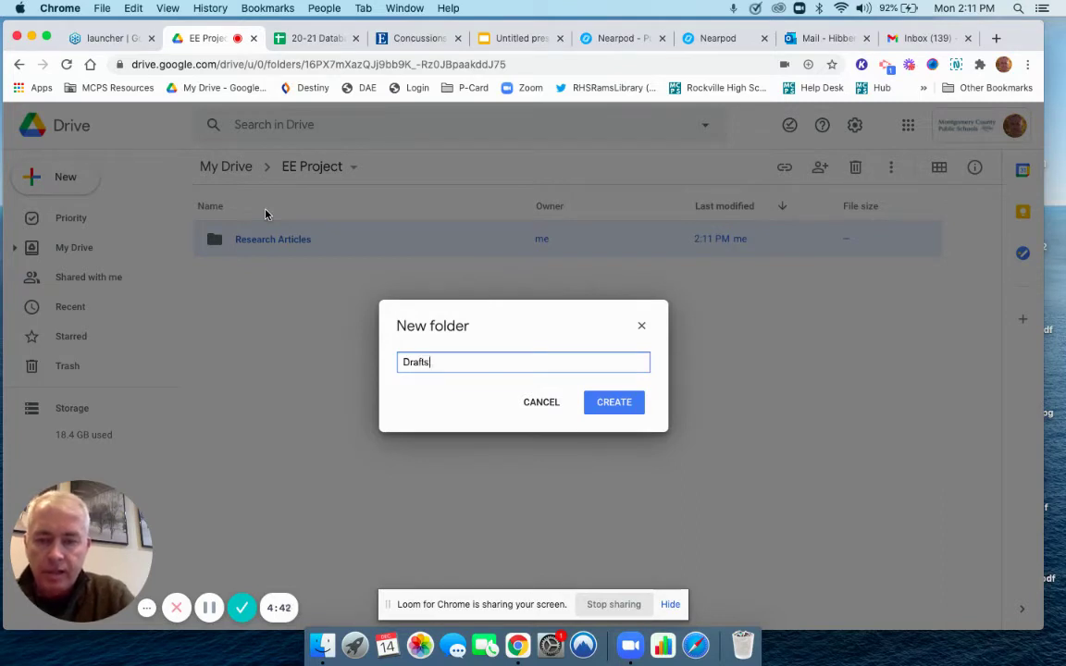
left_click(610, 407)
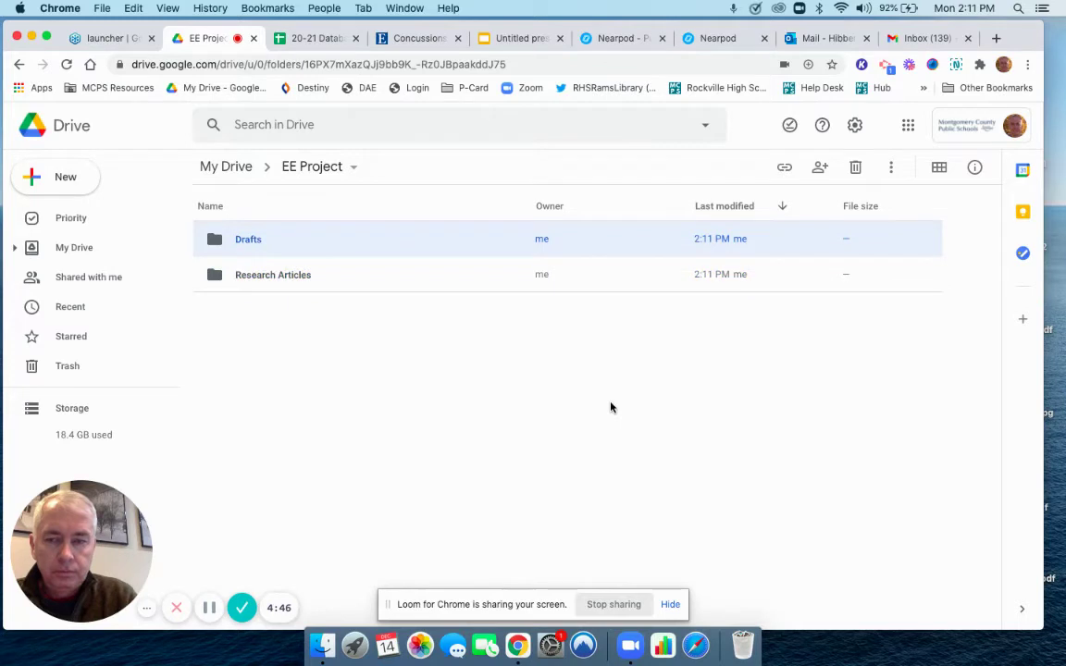
Step: Add another subfolder named "Misc." to the EE Project folder
left_click(58, 178)
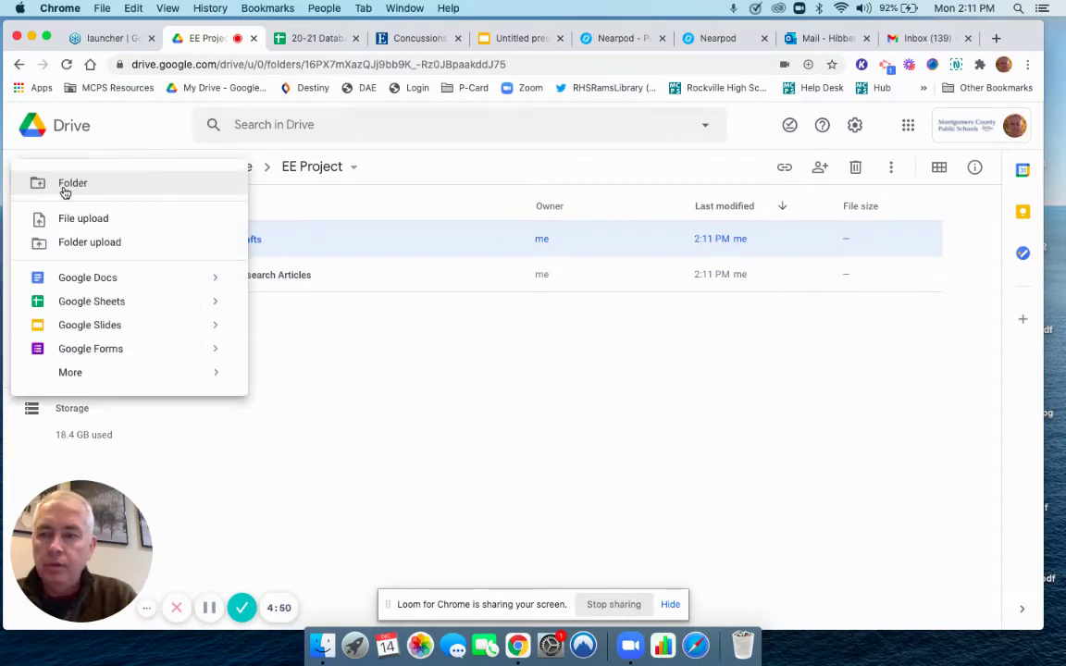
left_click(63, 182)
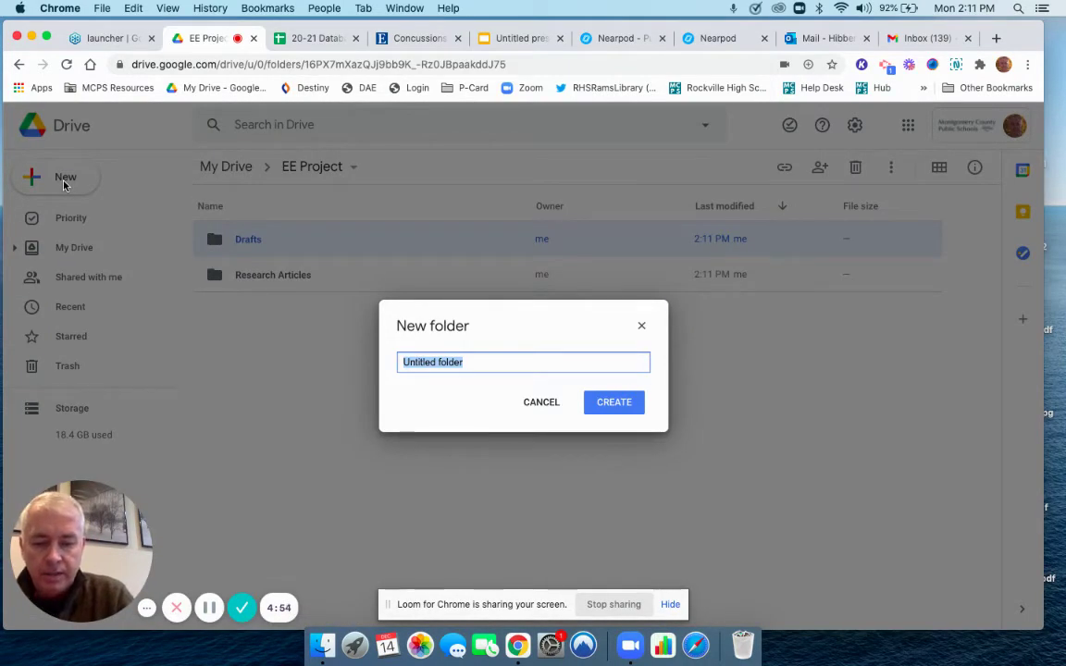
type("Misc.")
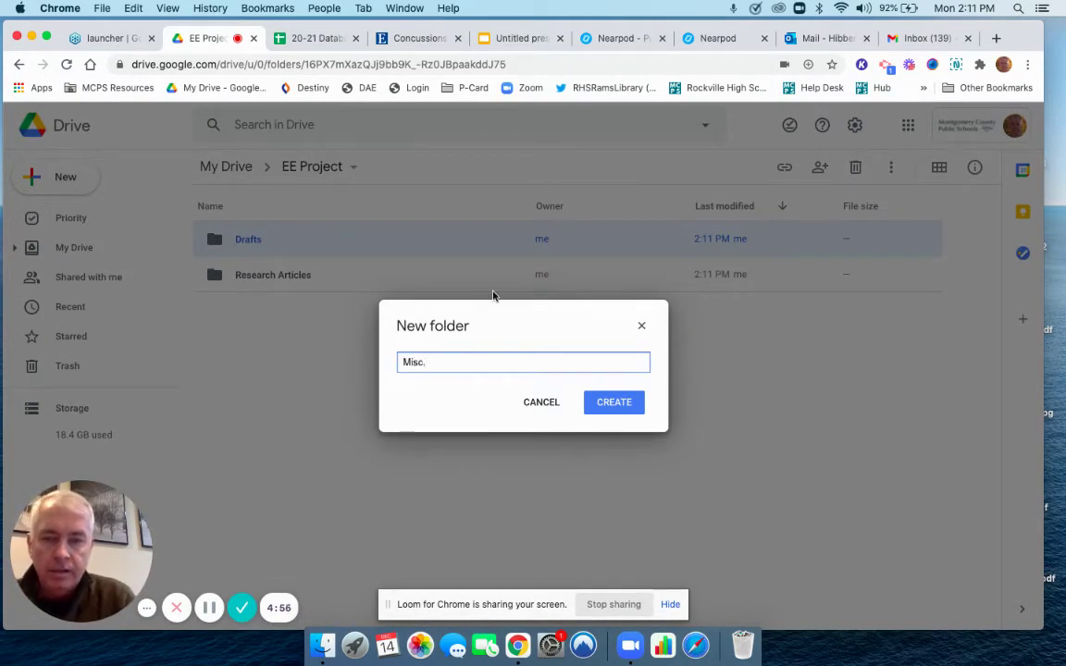
left_click(624, 413)
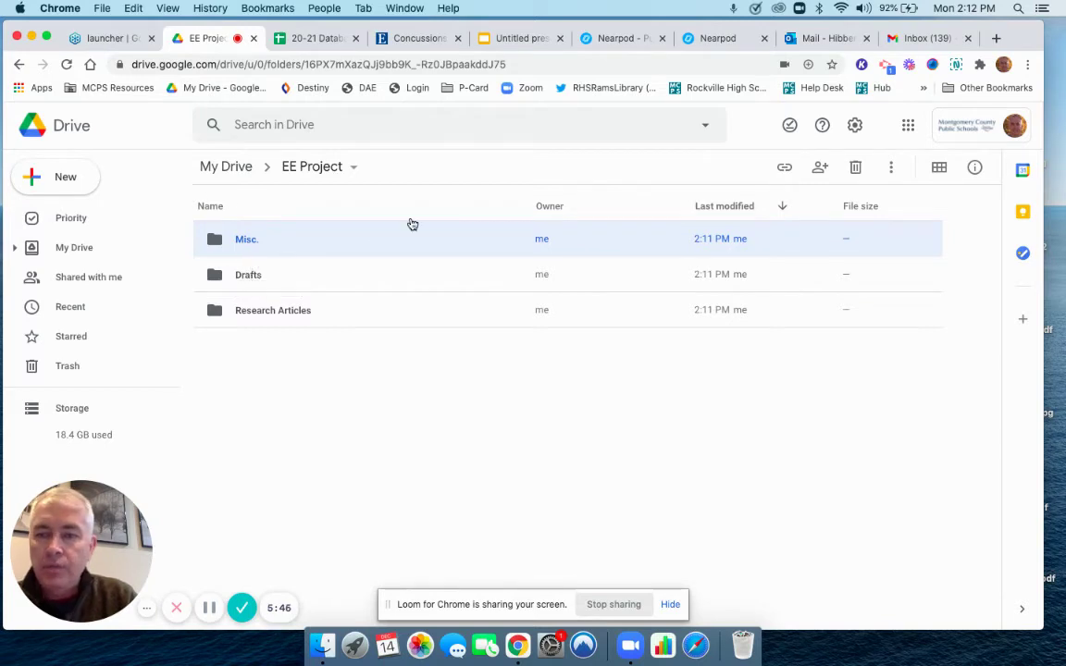
Step: Find the ConcussionsinYouthSports PDF among the recent files and move it to the Research Articles subfolder of EE Project in My Drive
left_click(227, 163)
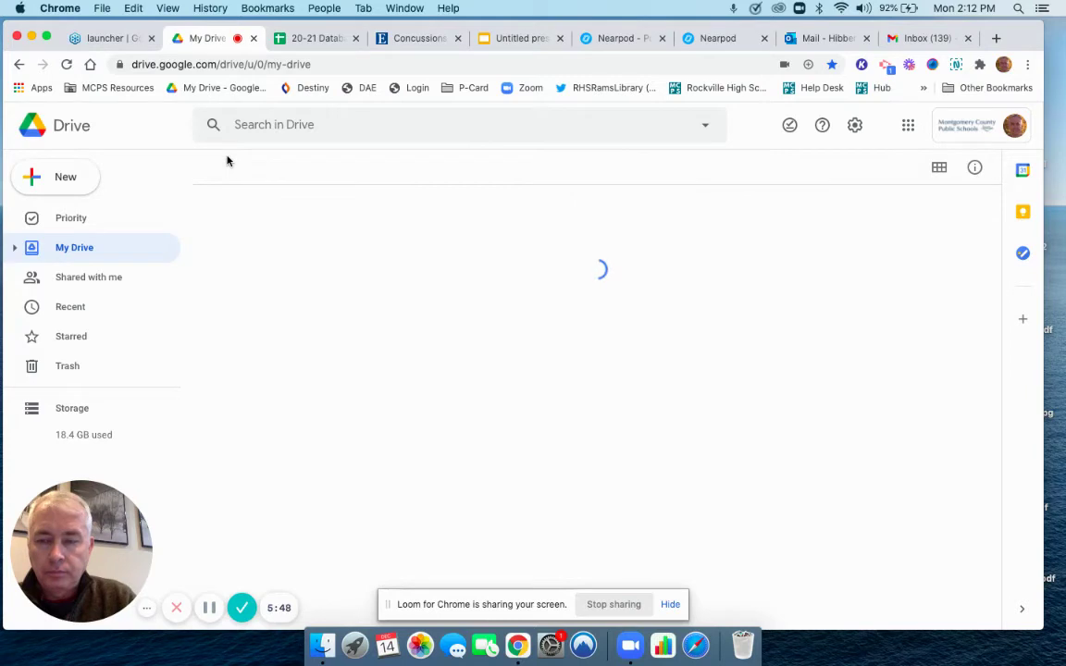
left_click(74, 308)
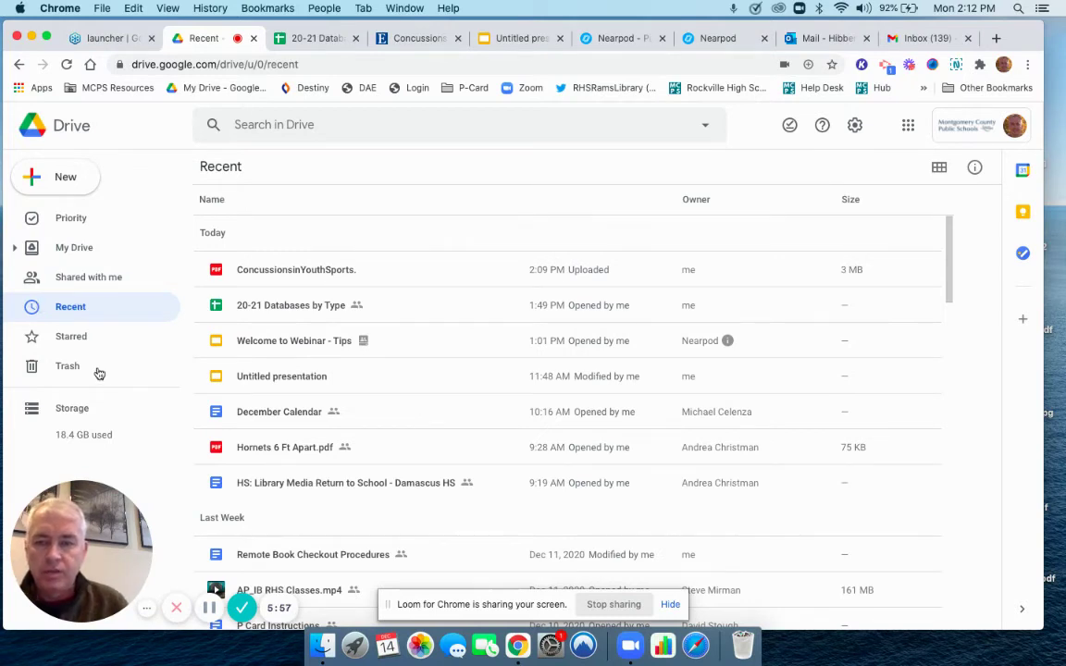
right_click(288, 272)
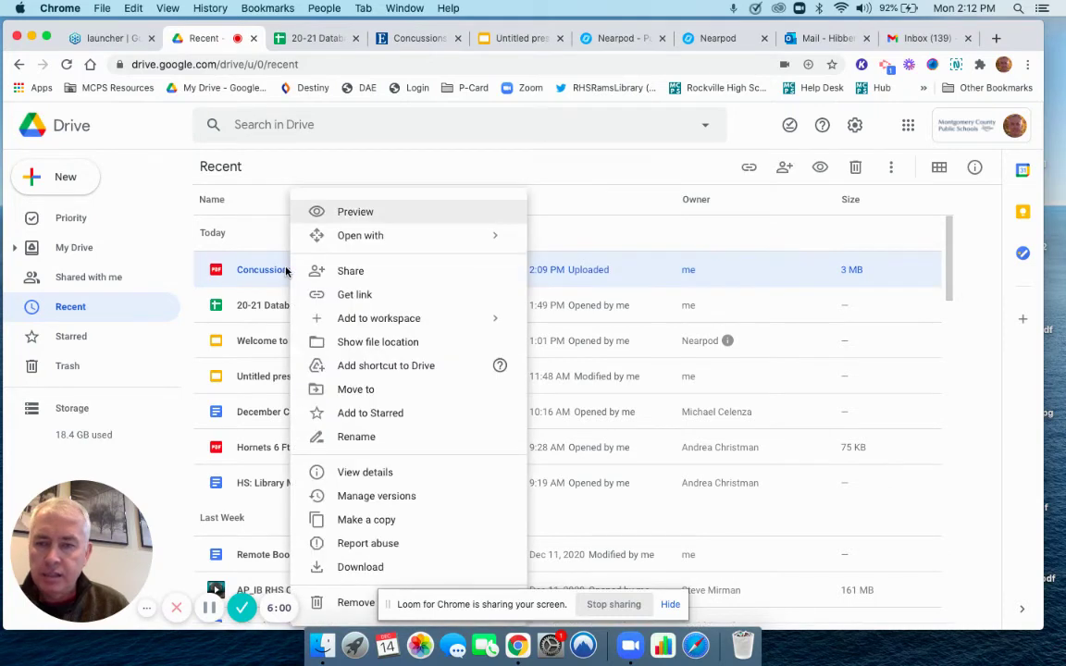
left_click(372, 395)
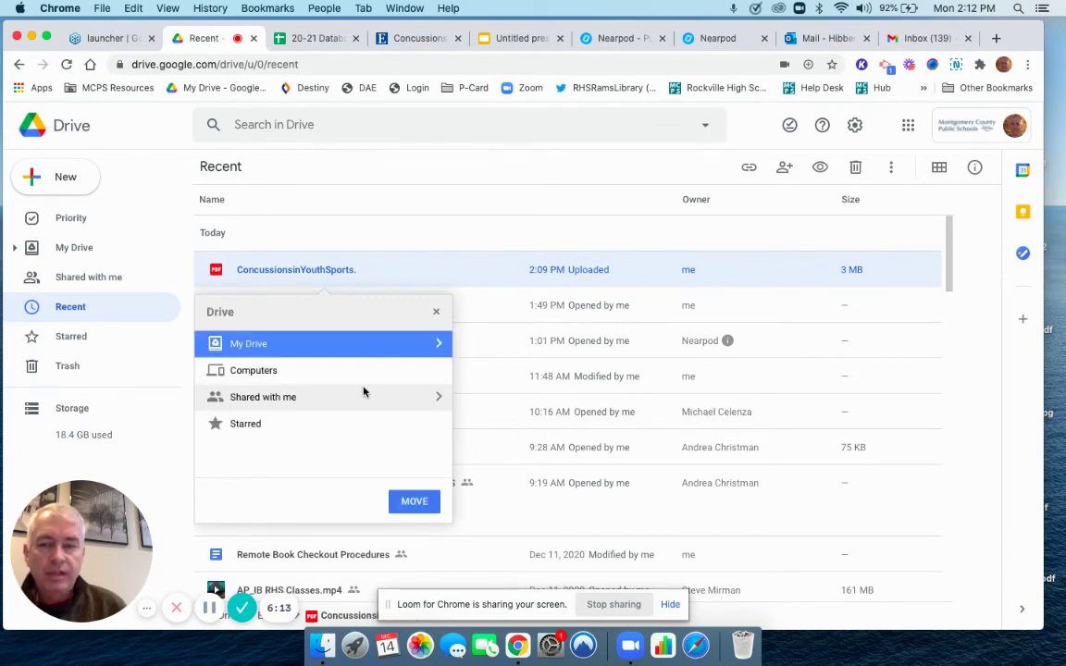
left_click(440, 346)
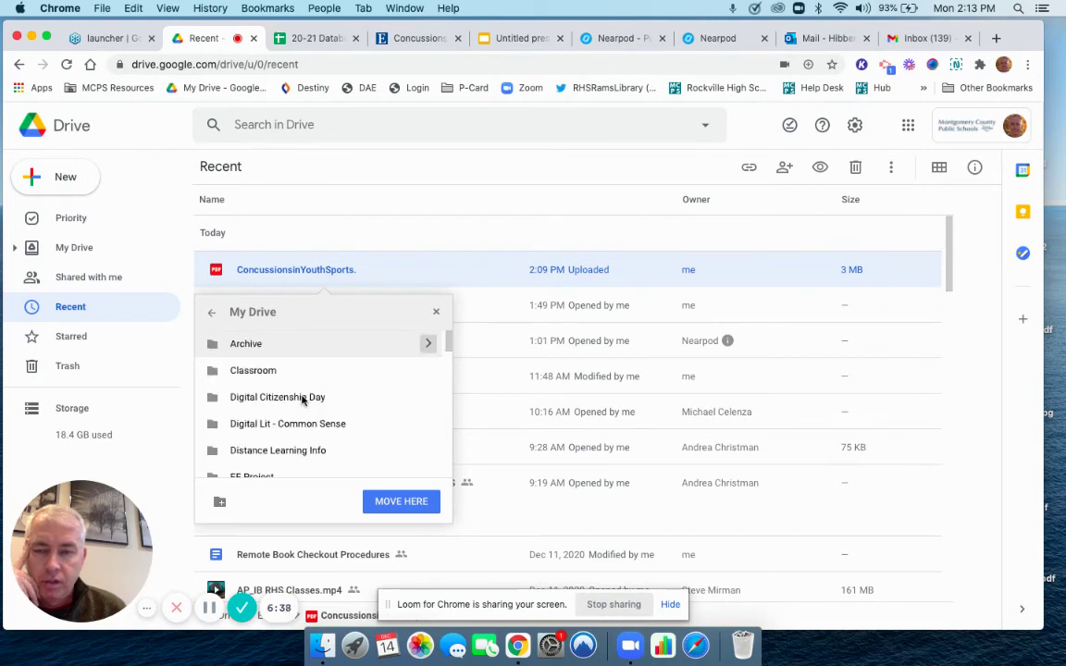
scroll(286, 416, "down", 3)
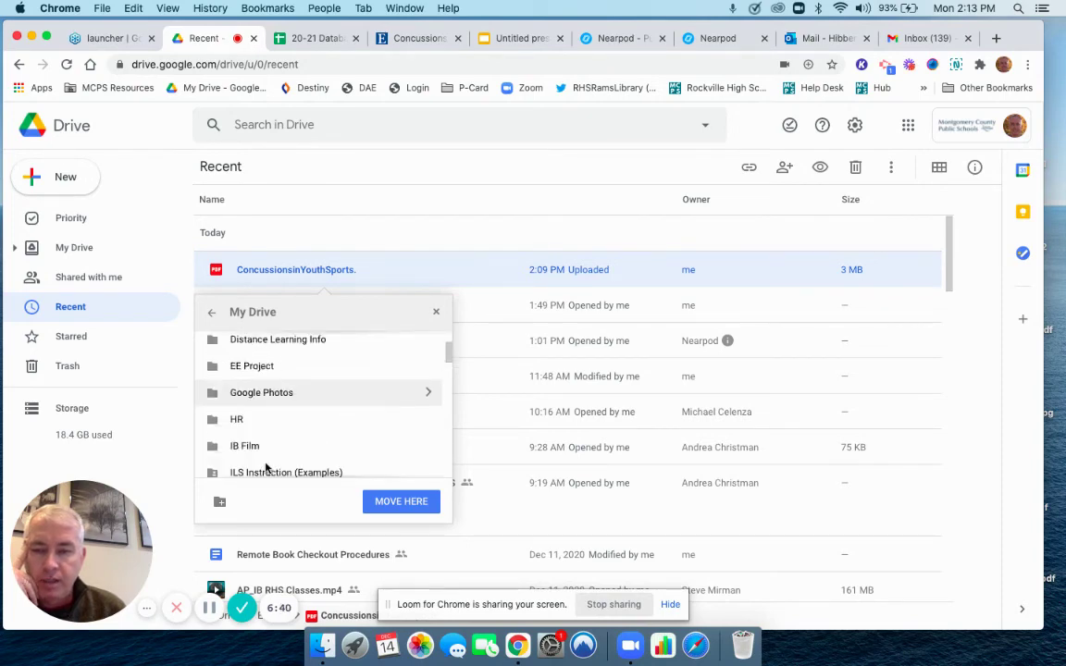
left_click(428, 370)
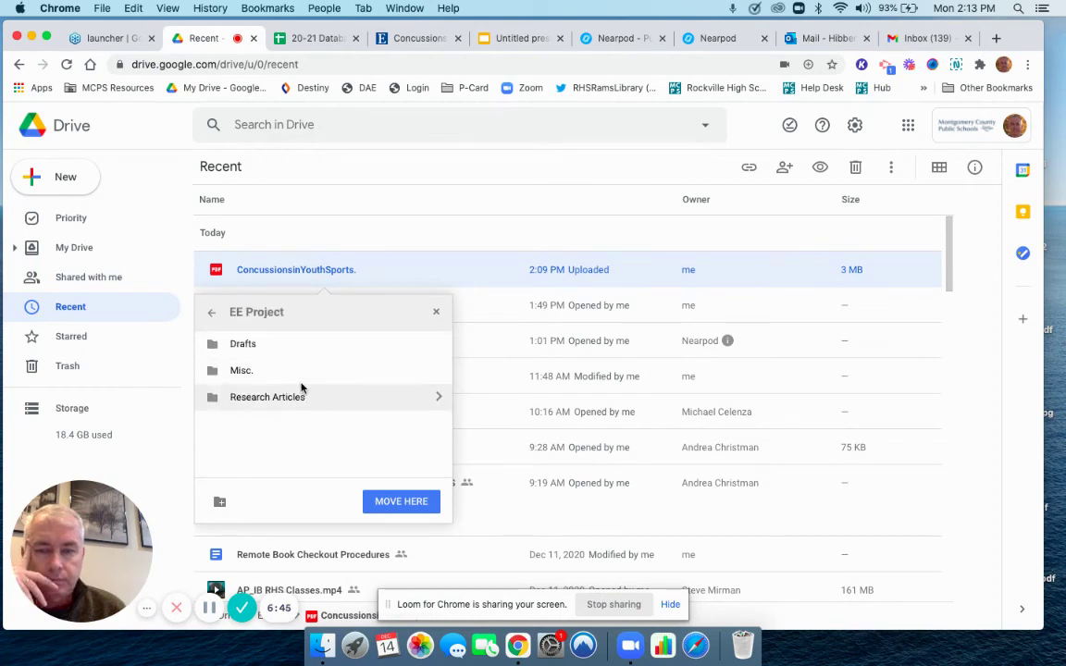
left_click(439, 397)
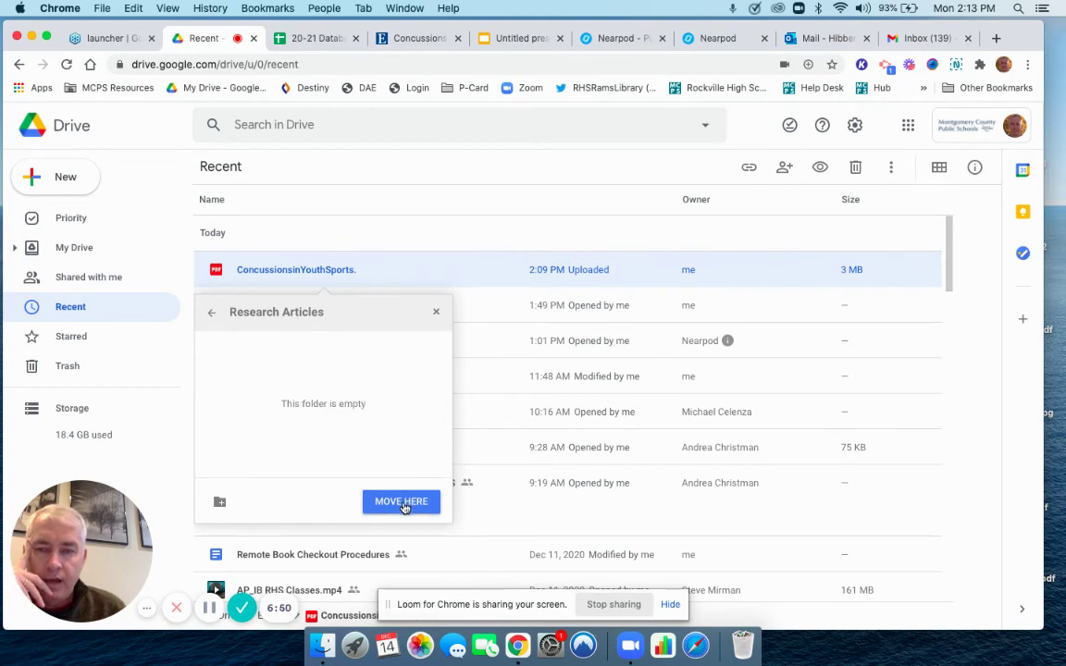
left_click(402, 503)
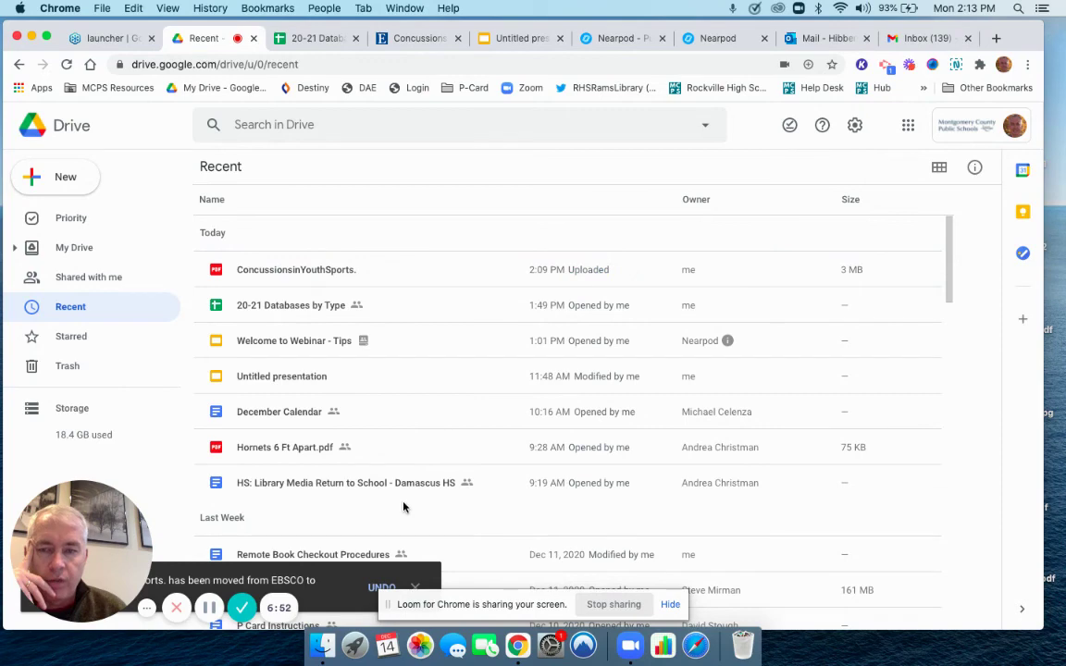